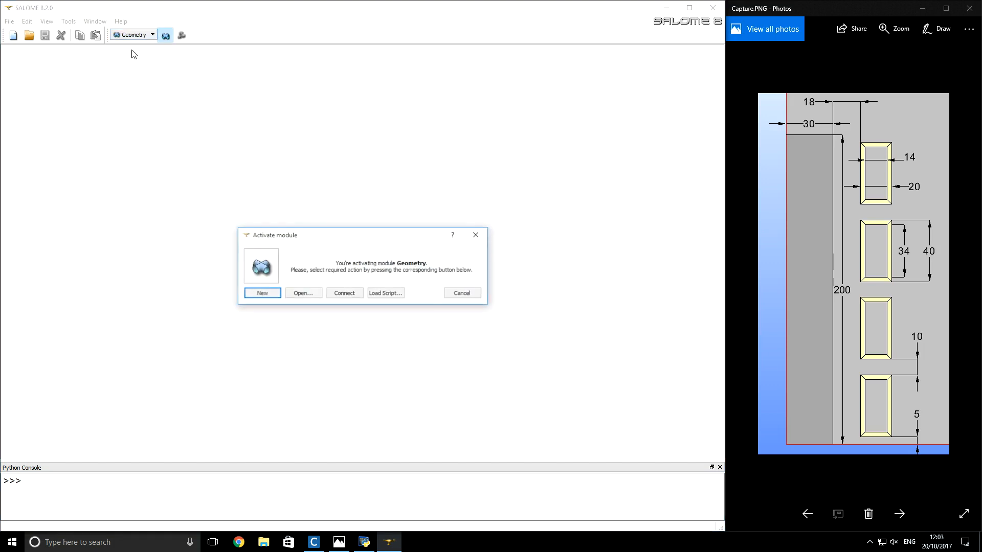
- Create a new Geometry study and add a point at the origin (0, 0, 0)
click(261, 295)
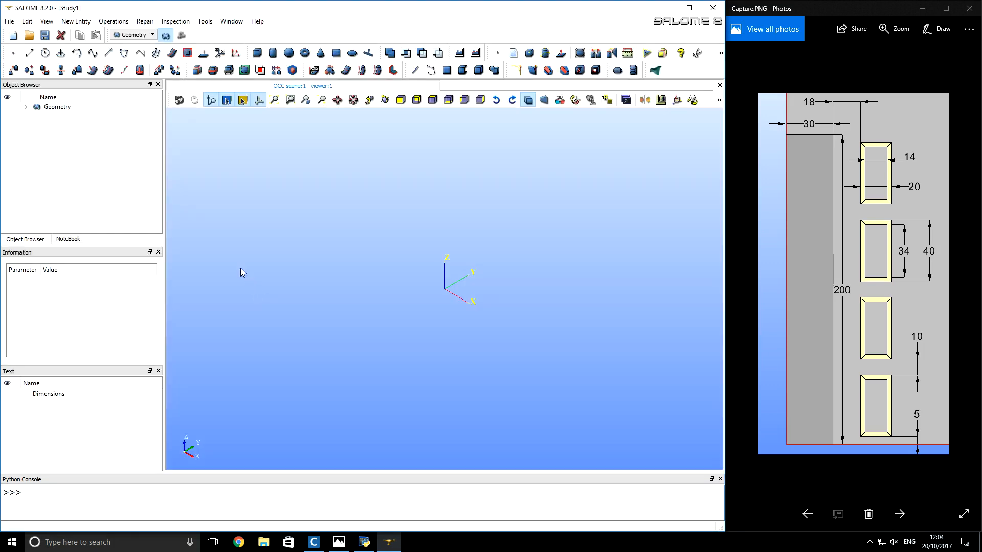
click(13, 53)
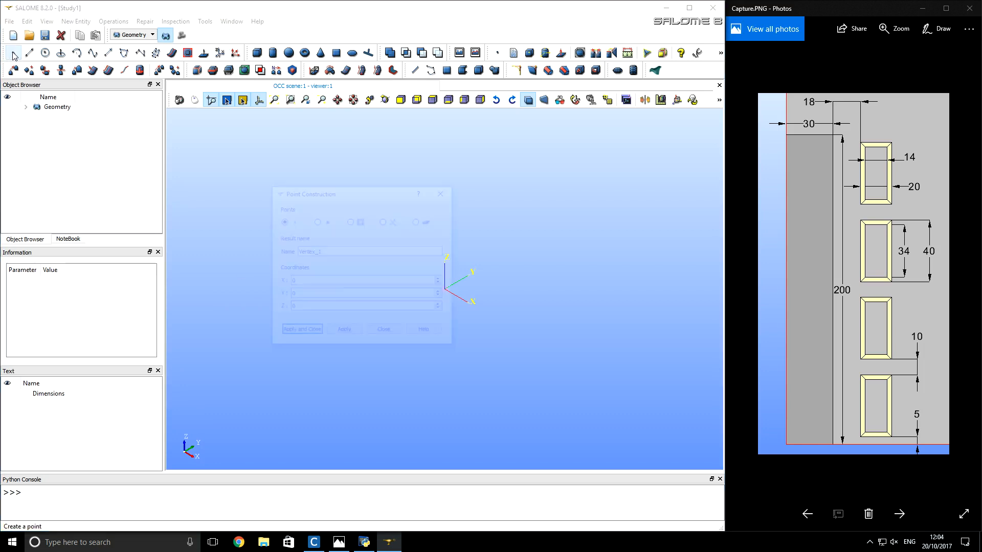
drag(307, 192, 225, 156)
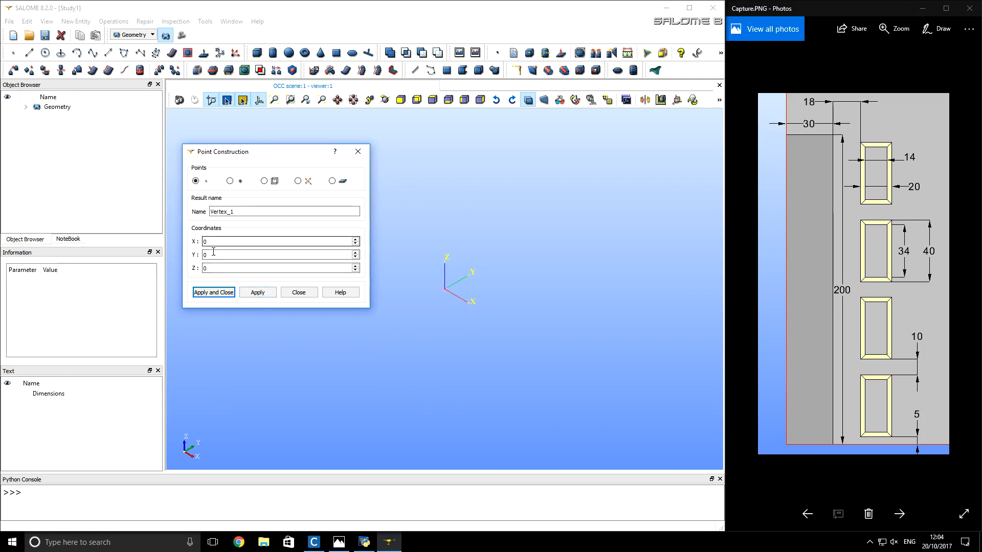
click(256, 293)
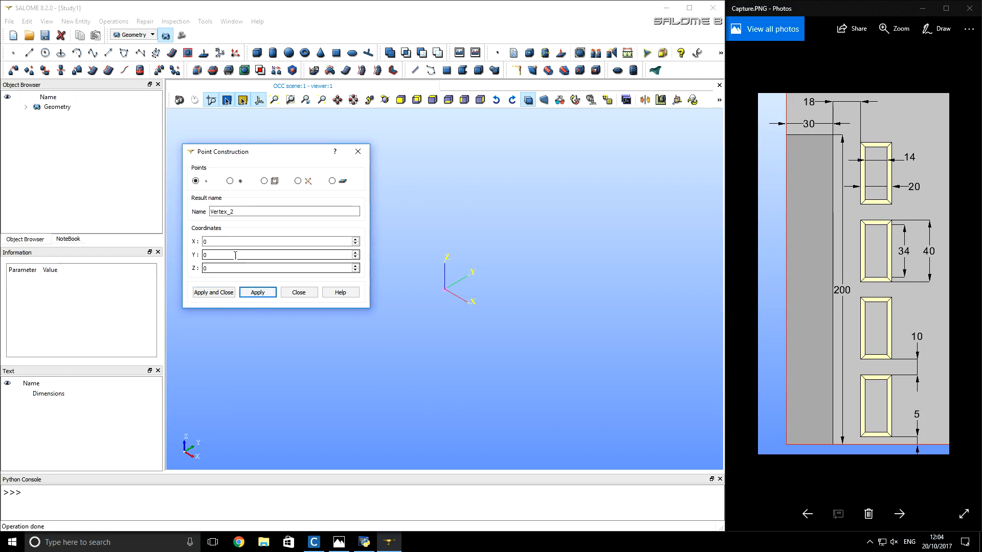
- Create the three other corner points of the square at (500, 0, 0), (500, 500, 0) and (0, 500, 0)
double_click(232, 242)
text(500)
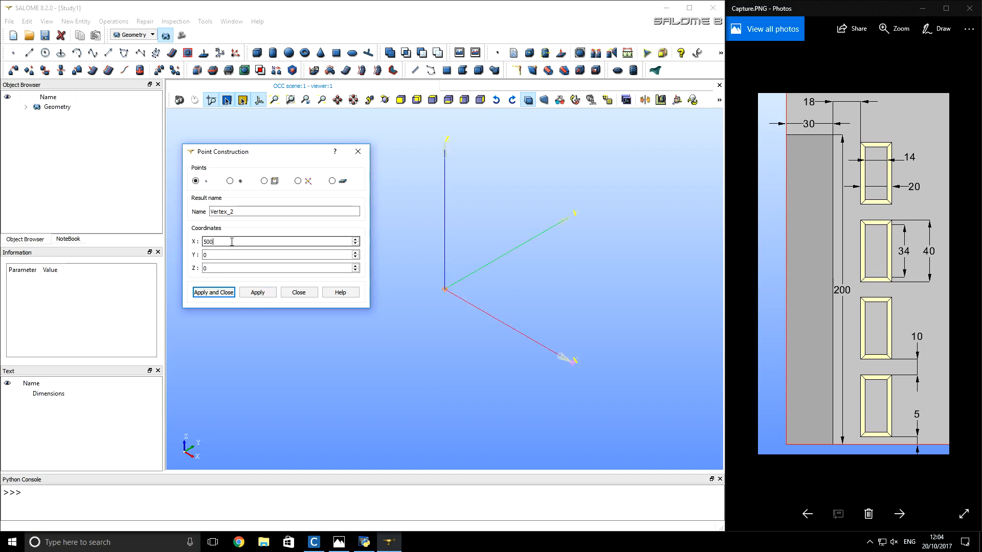
click(257, 292)
double_click(235, 256)
text(500)
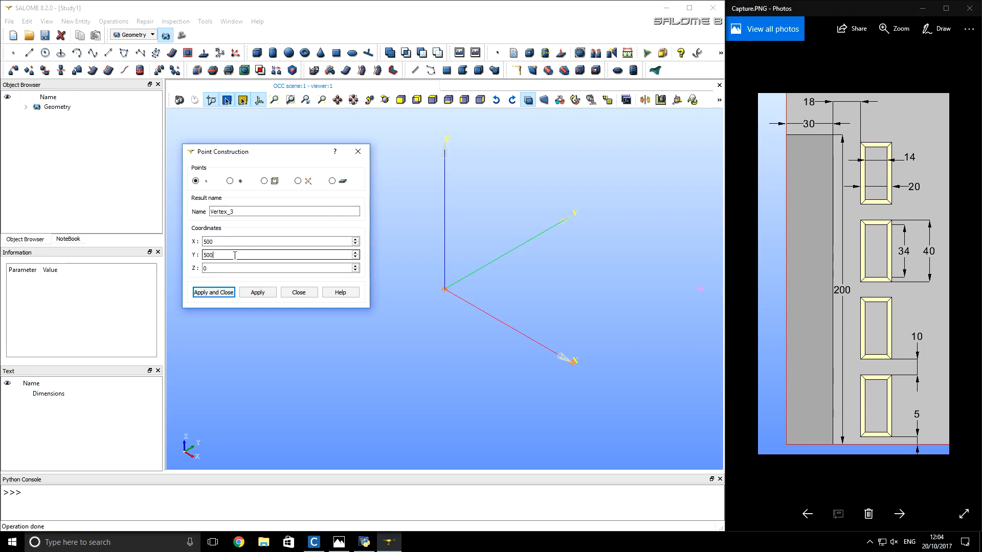
click(258, 292)
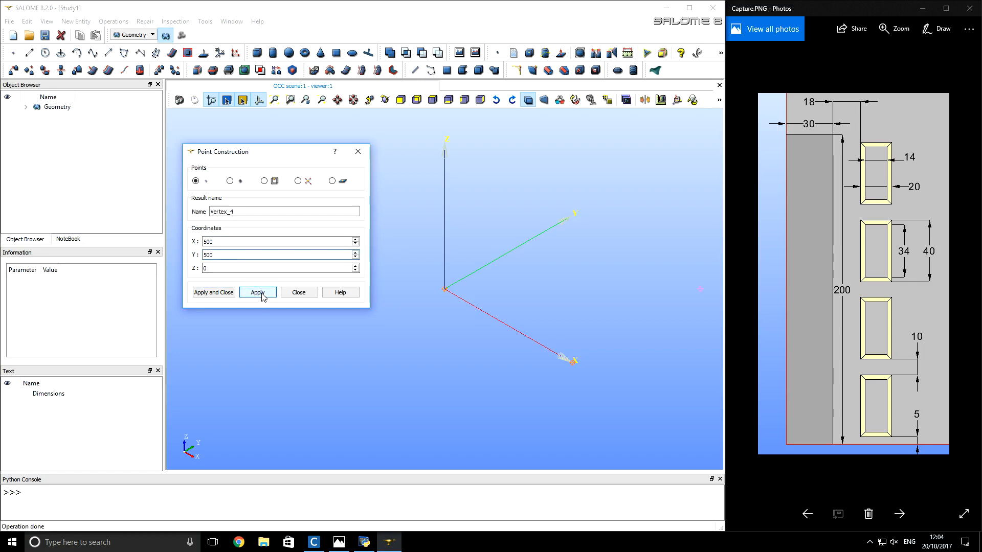
double_click(240, 240)
text(0)
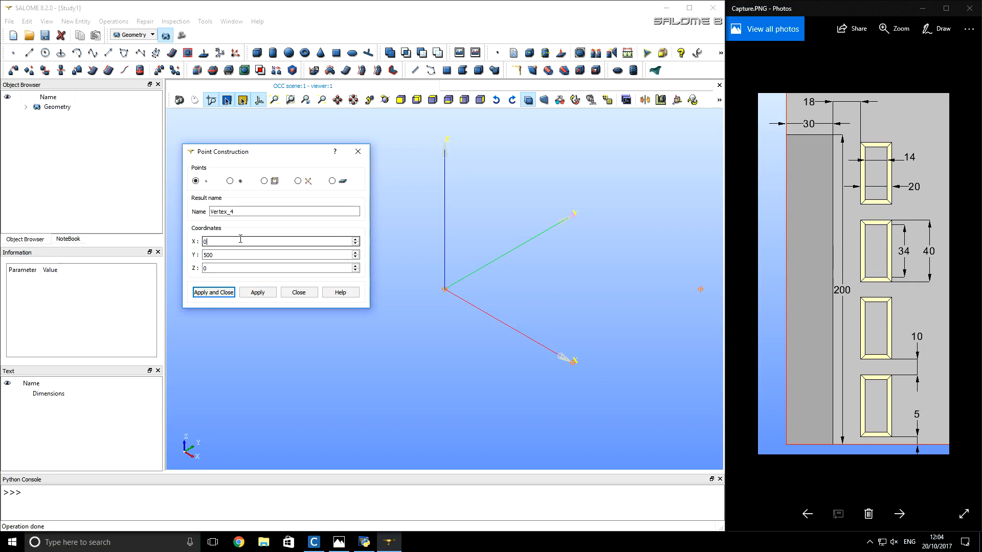
click(231, 294)
- Set the viewer to the -OZ view, hide the axes trihedron and clear the point selection
click(432, 99)
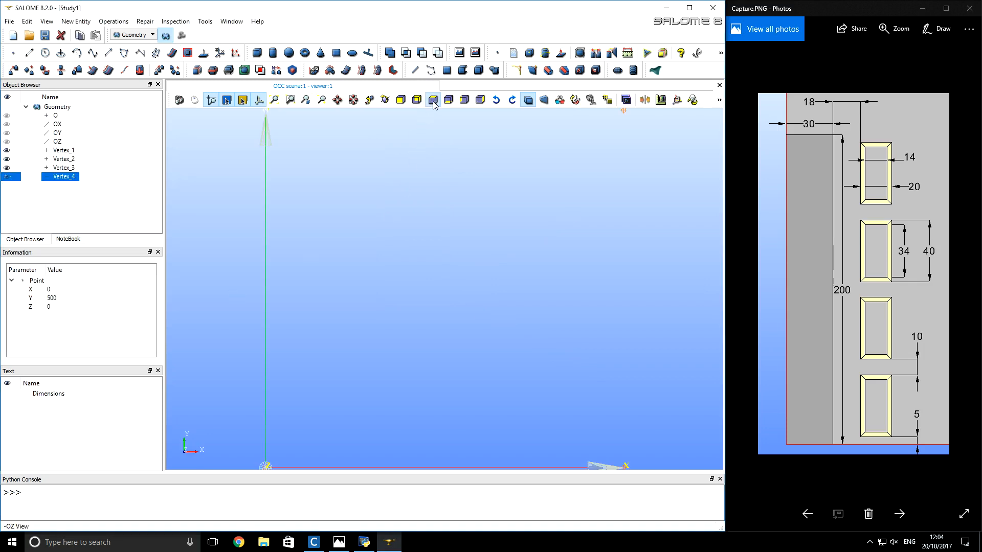
click(259, 101)
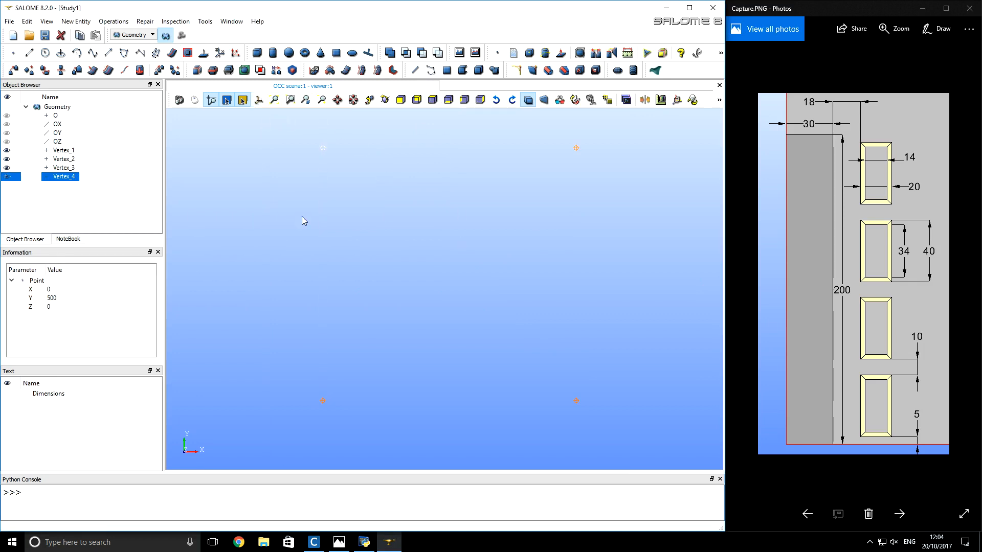
click(347, 363)
- Connect the four corner points with four lines to form a closed 500 by 500 square
click(29, 52)
drag(316, 197, 438, 196)
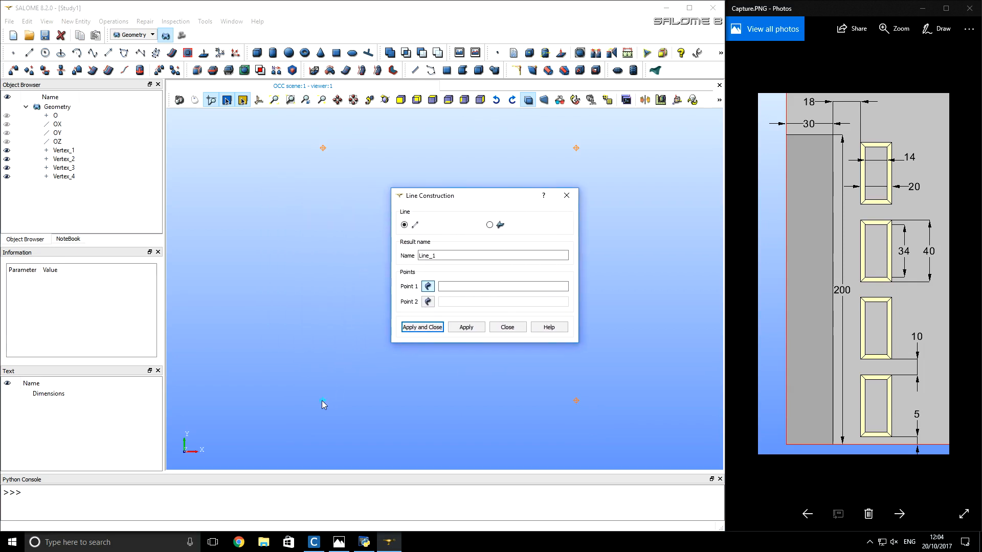
click(322, 401)
click(323, 148)
click(466, 327)
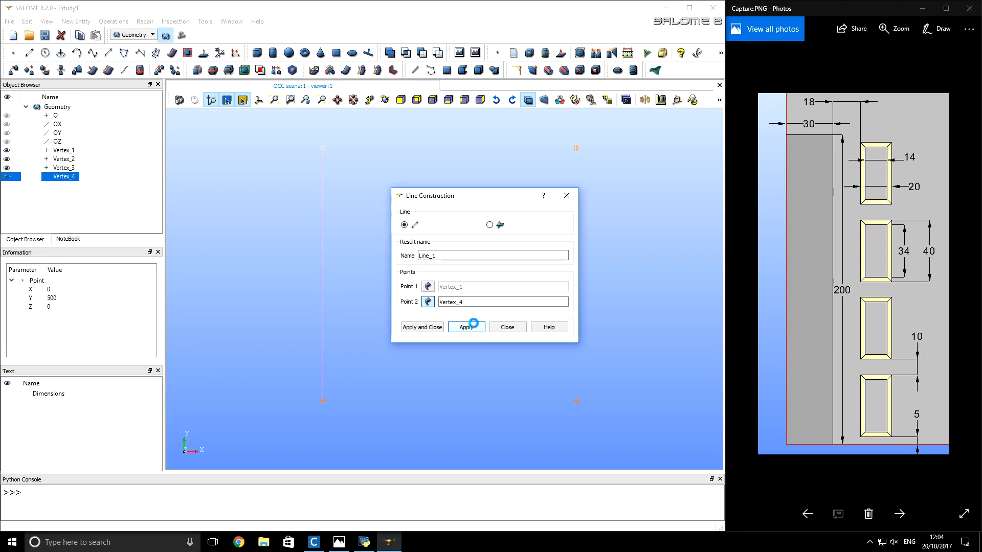
click(576, 148)
click(467, 326)
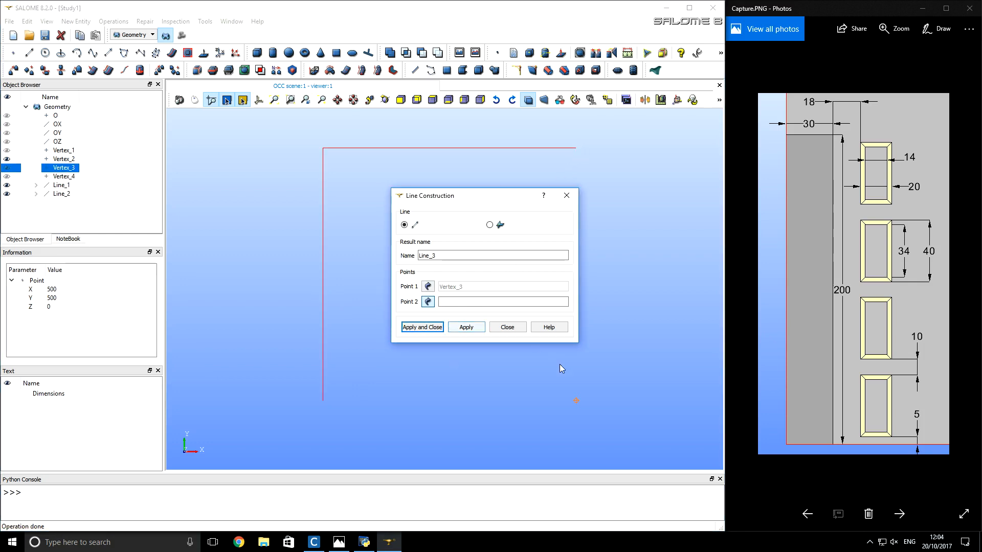
click(576, 401)
click(472, 330)
click(322, 400)
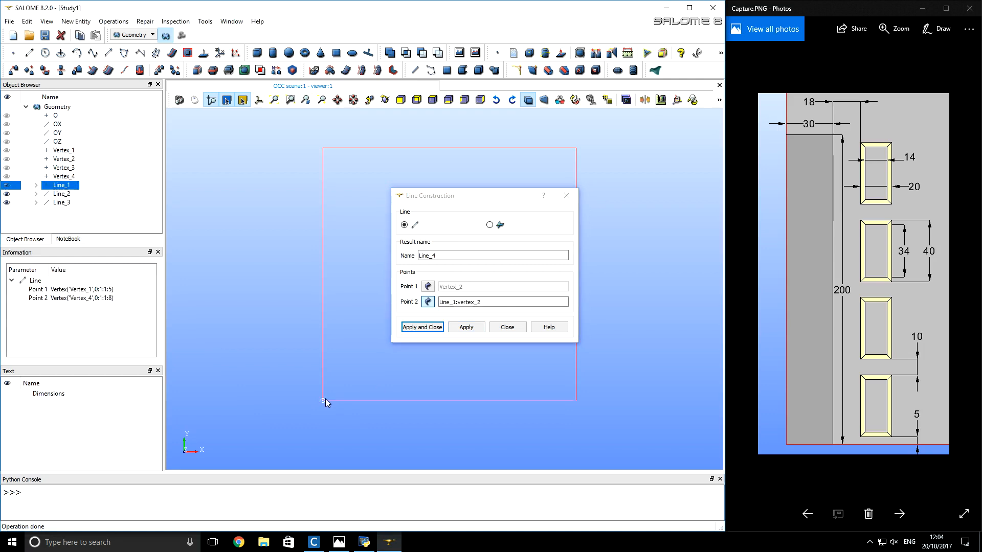
click(420, 328)
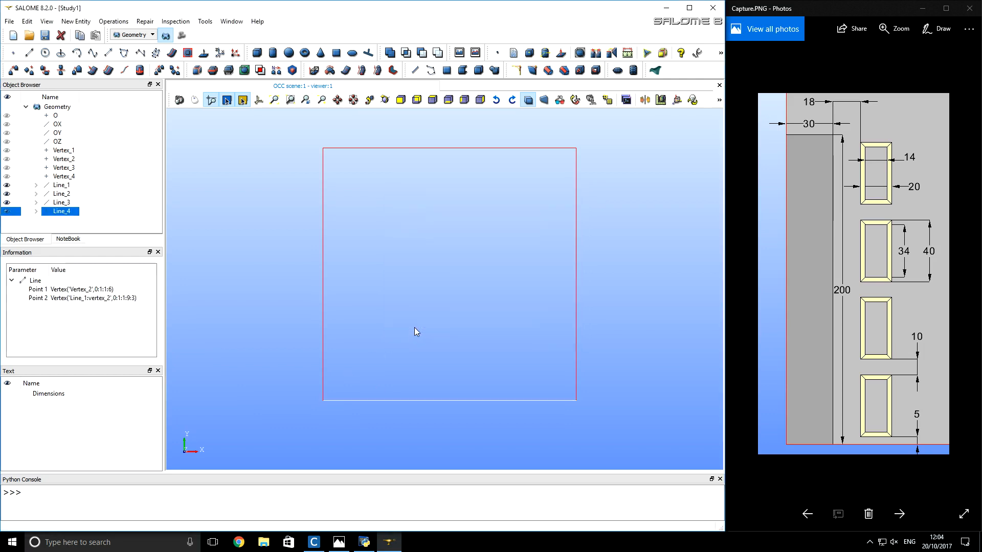
- Build a planar face from the four lines of the square
click(234, 325)
drag(295, 431, 599, 134)
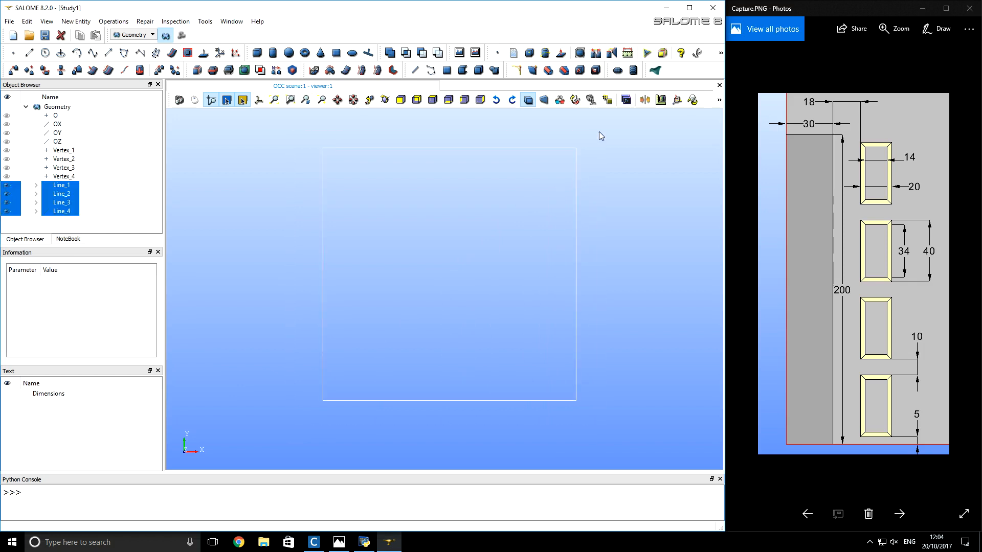
click(448, 71)
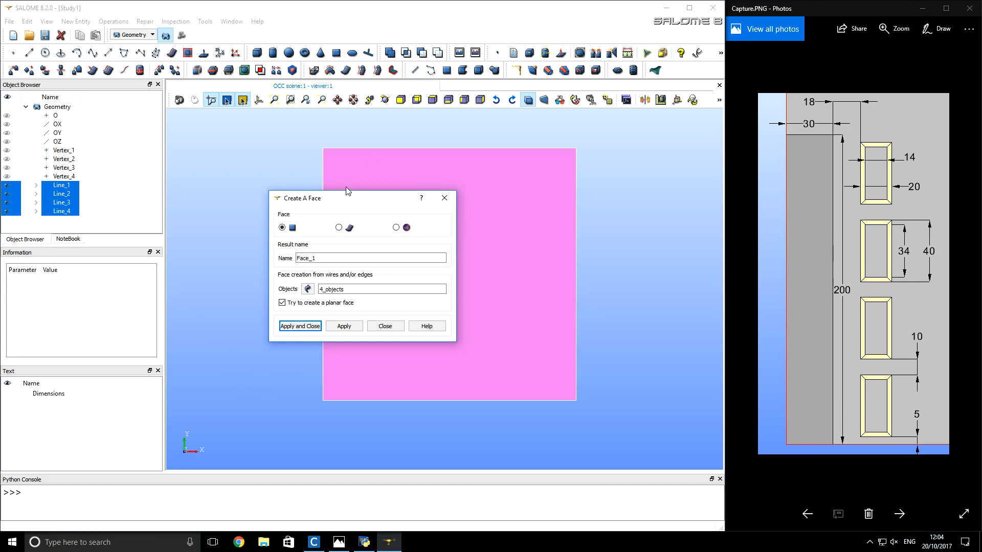
click(305, 326)
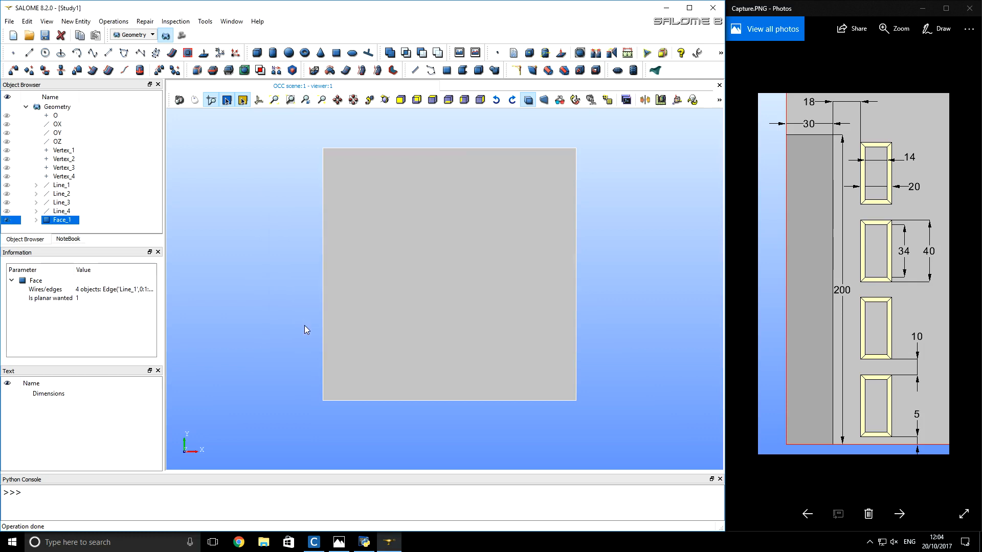
click(305, 326)
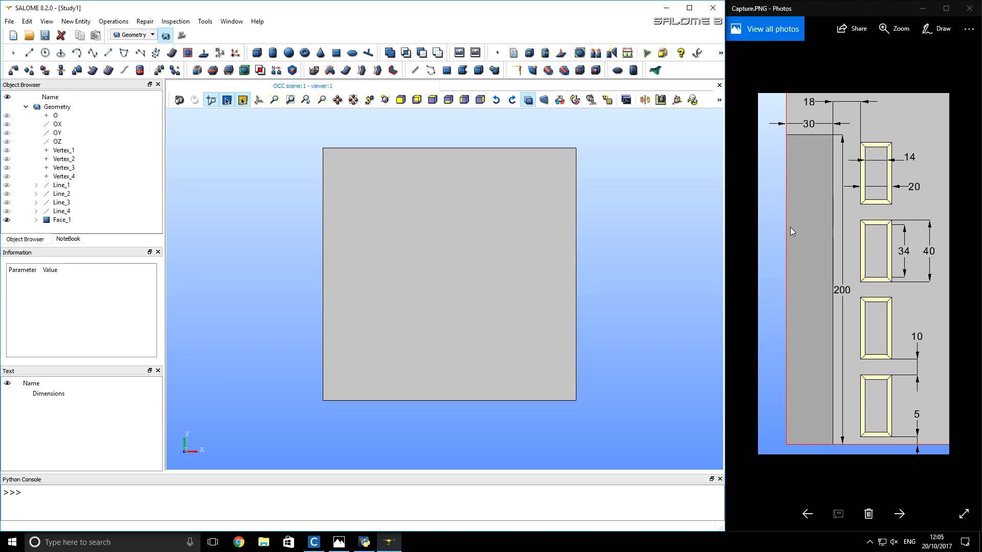
- Create three points for the inner rectangle at (0, 200, 0), (30, 200, 0) and (30, 0, 0)
click(13, 53)
drag(320, 192, 451, 134)
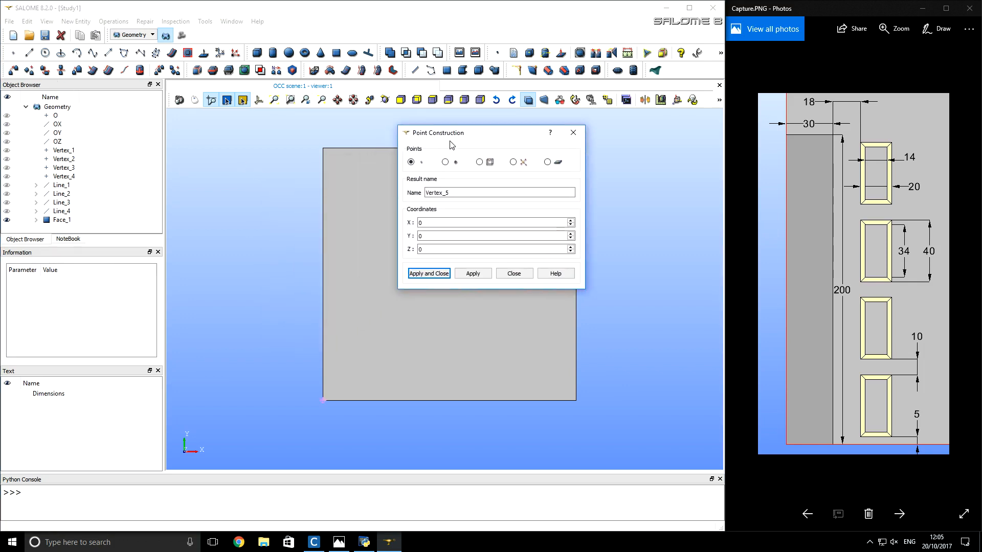
double_click(444, 235)
text(200)
click(473, 273)
double_click(448, 222)
text(30)
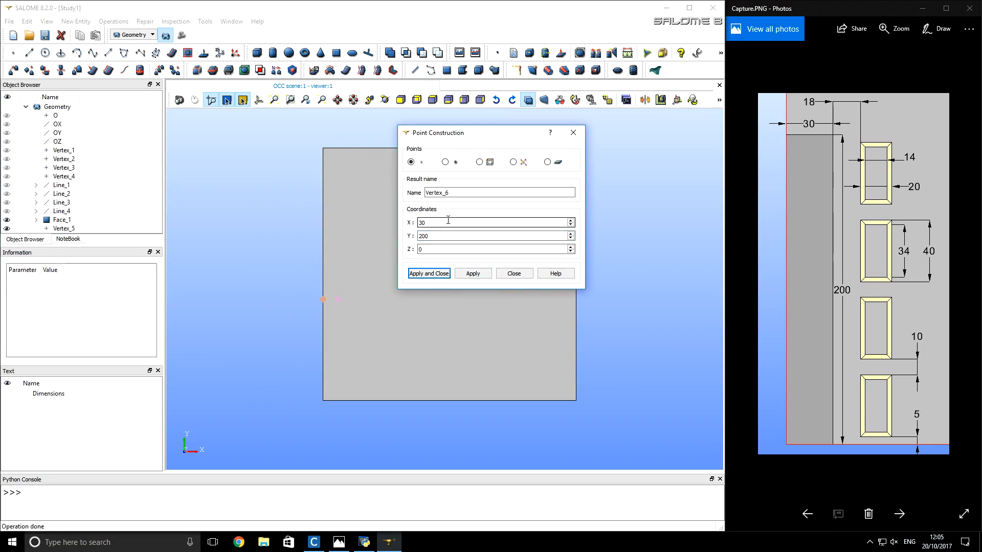
click(475, 275)
double_click(443, 234)
text(0)
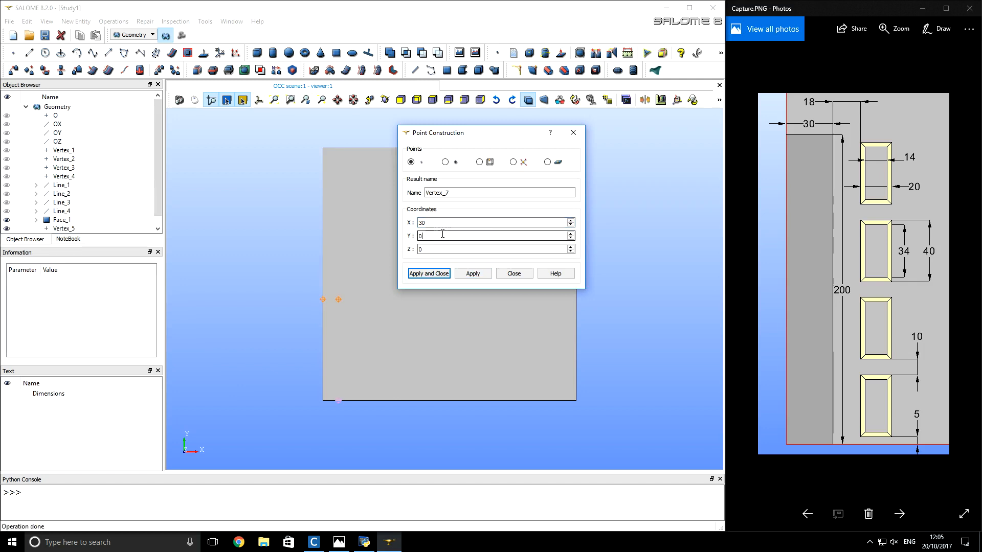
click(446, 274)
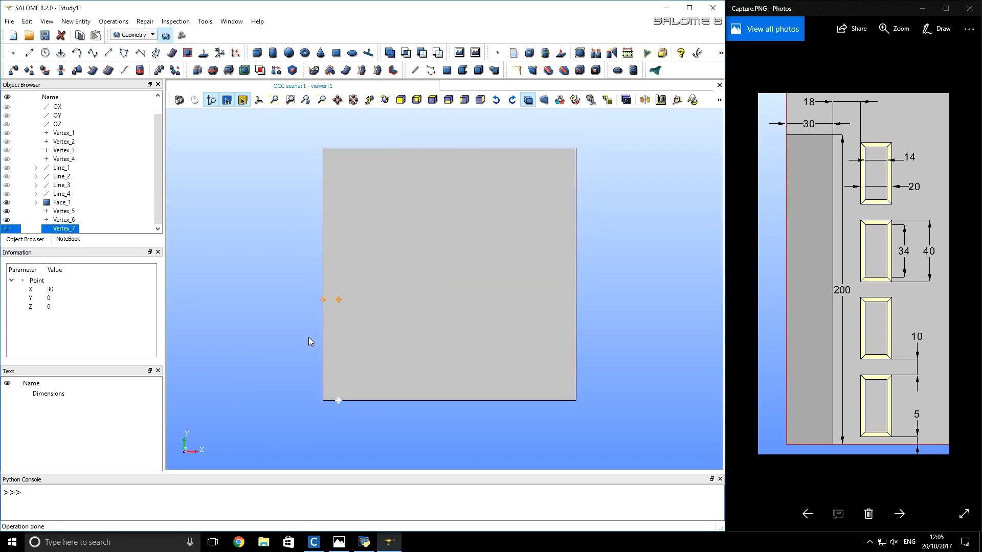
- Draw lines from the point (0, 200) to (30, 200) and from there down to (30, 0)
click(29, 53)
drag(319, 198, 467, 165)
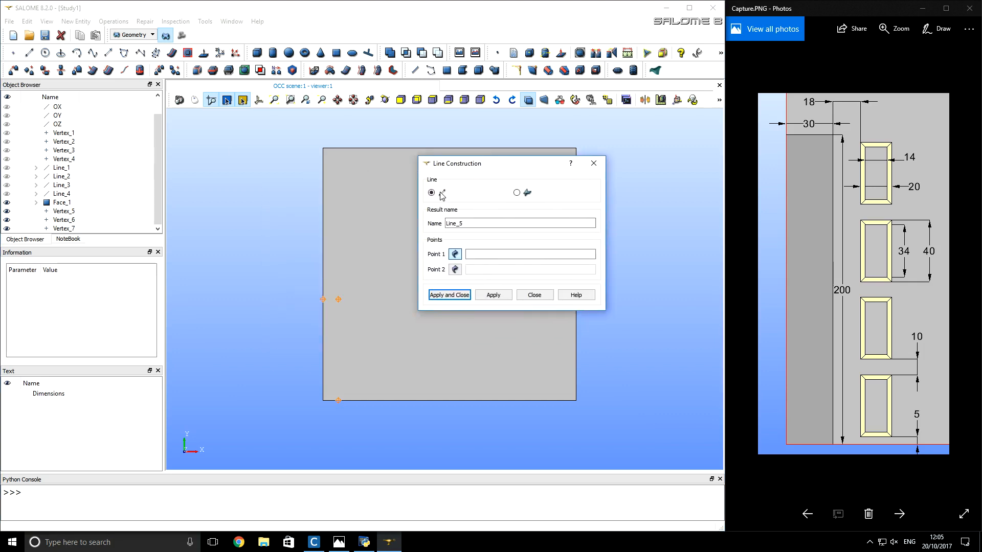
click(324, 299)
click(338, 300)
click(492, 295)
click(338, 400)
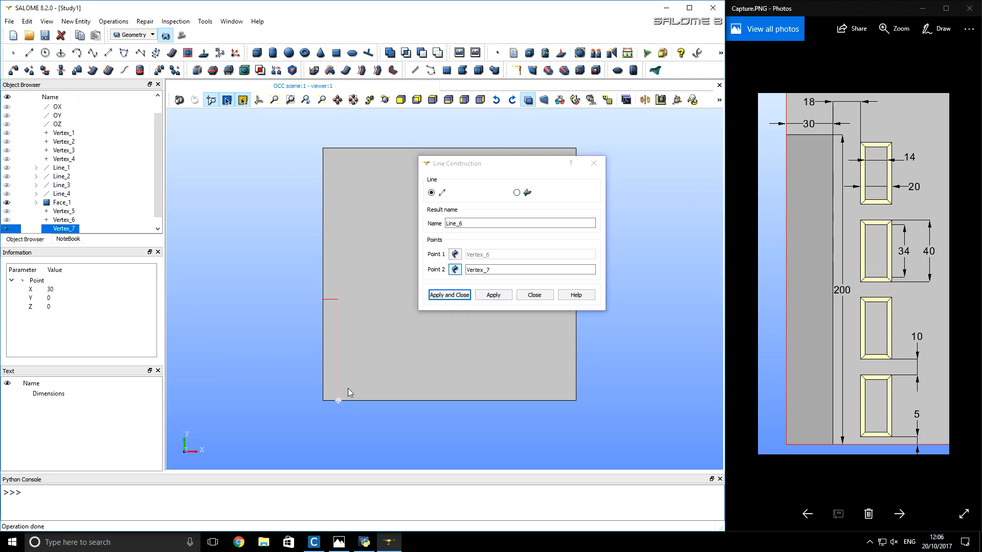
click(447, 296)
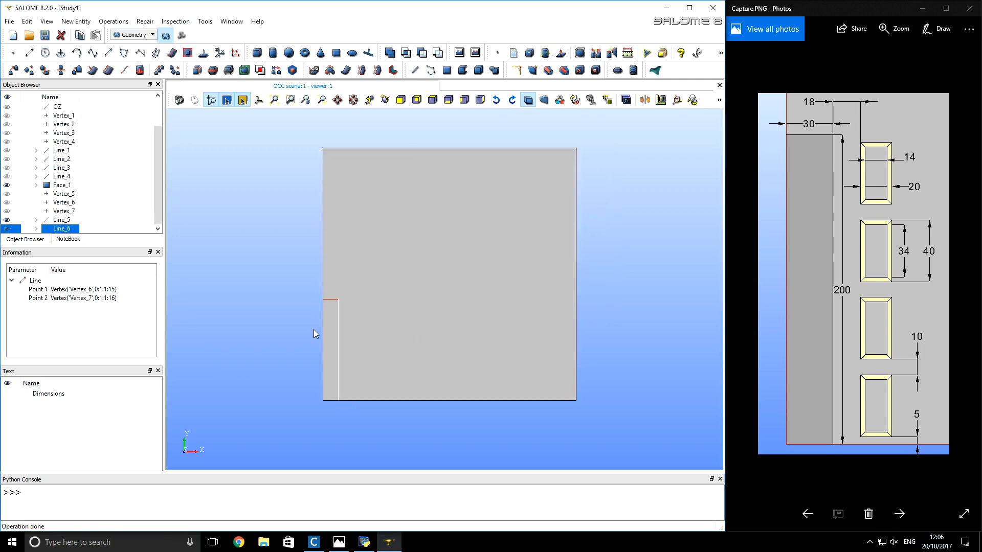
click(294, 341)
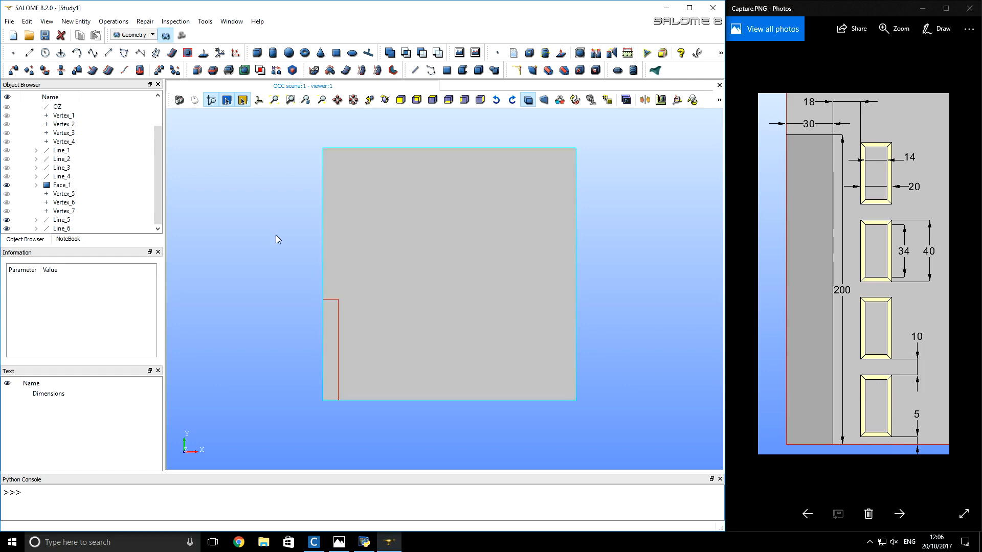
- Create the two lower corner points of the first small rectangle at (48, 5, 0) and (68, 5, 0)
click(13, 53)
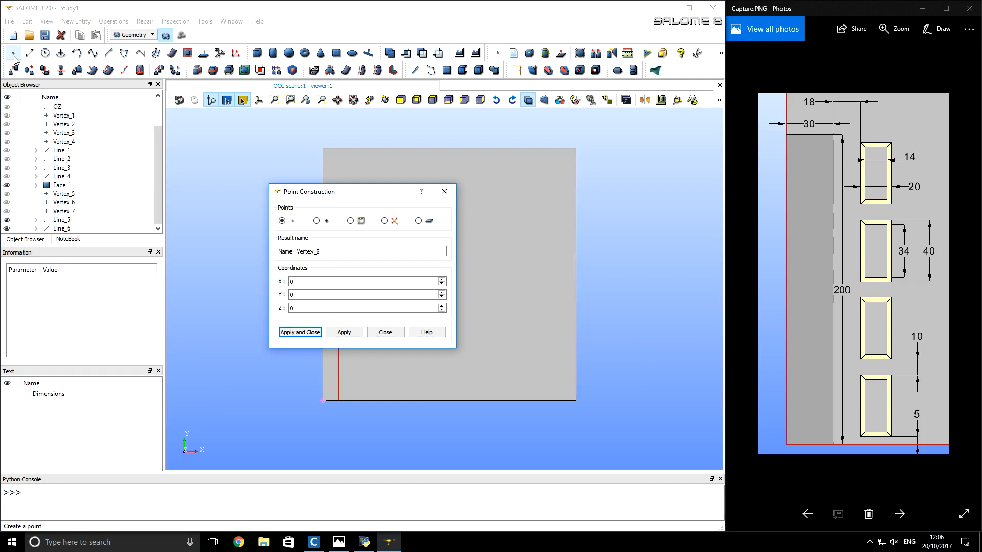
drag(332, 192, 472, 155)
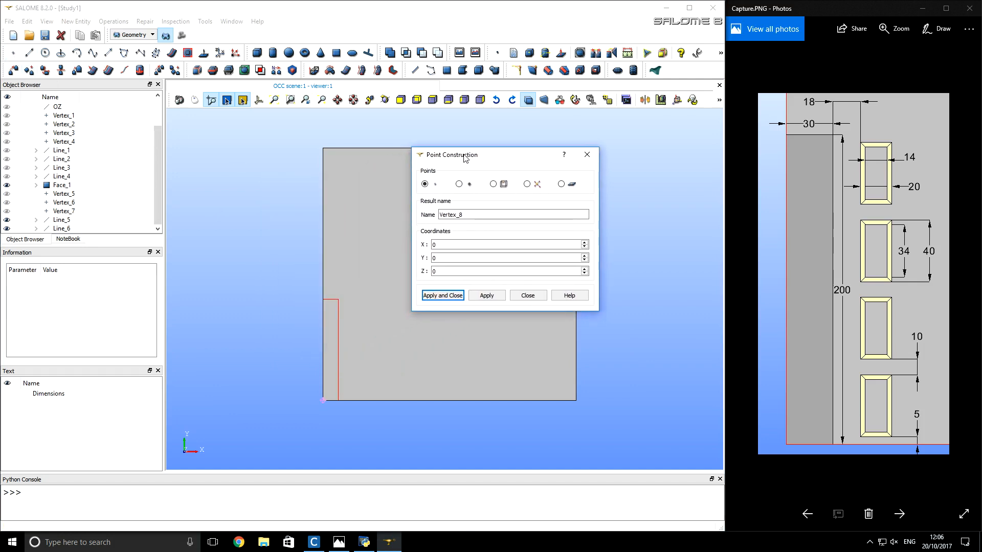
double_click(450, 246)
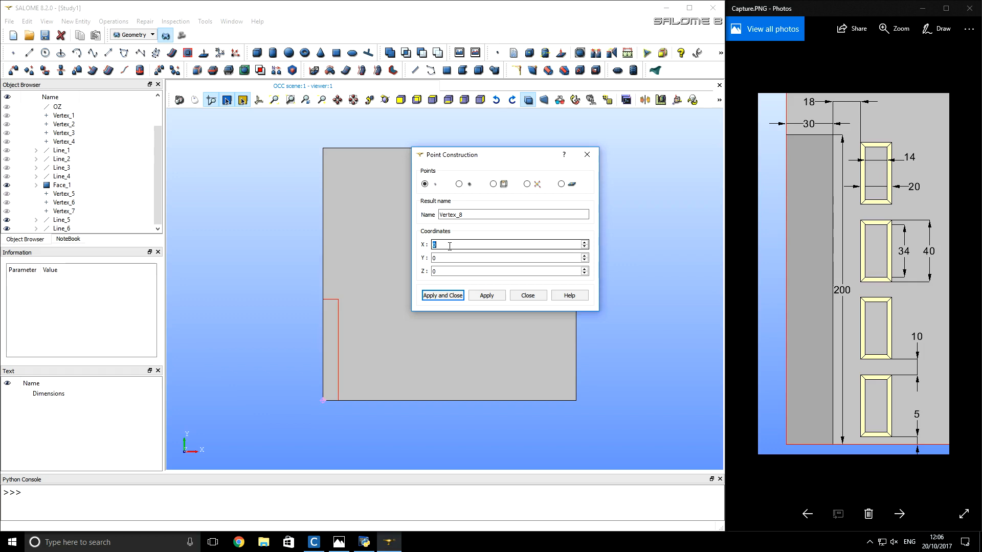
text(48)
double_click(454, 257)
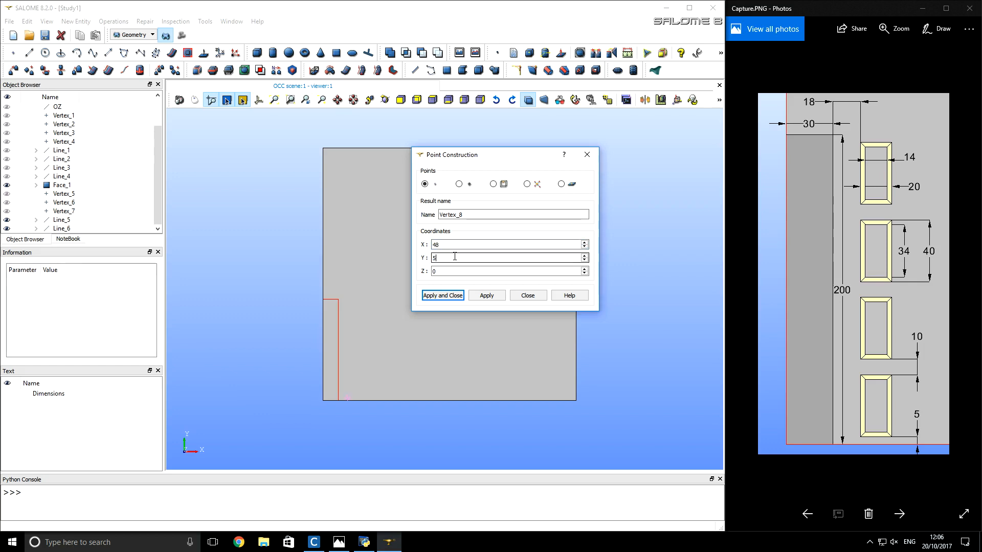
click(482, 294)
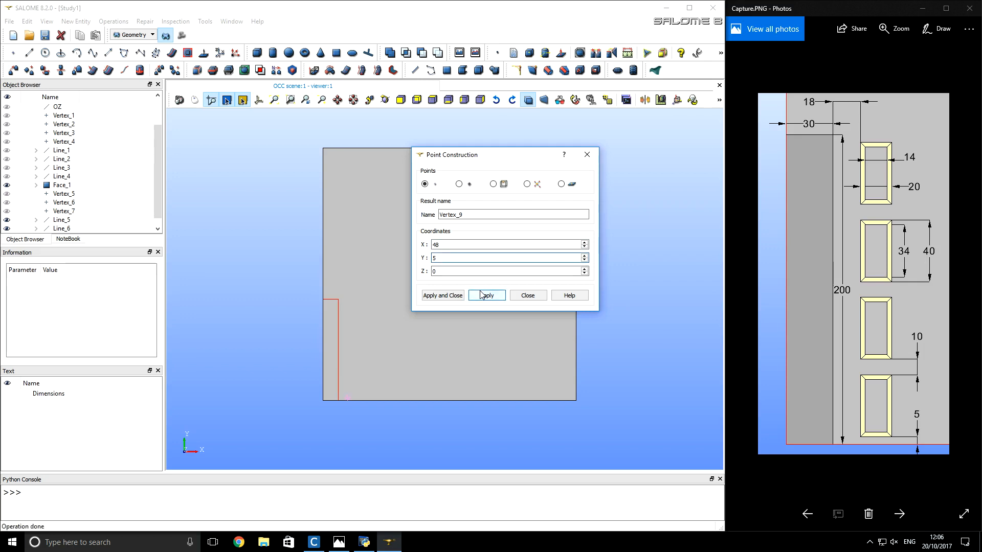
double_click(481, 245)
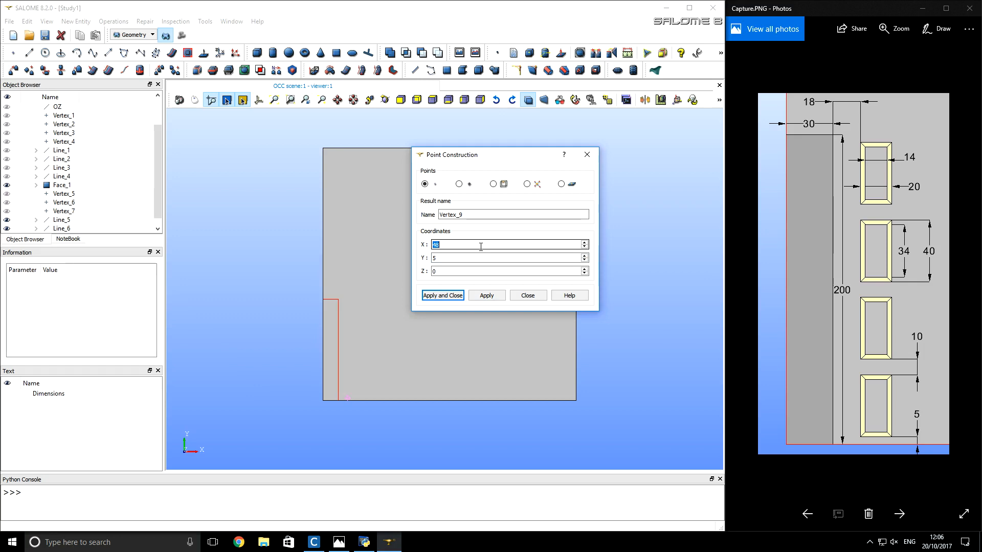
text(6)
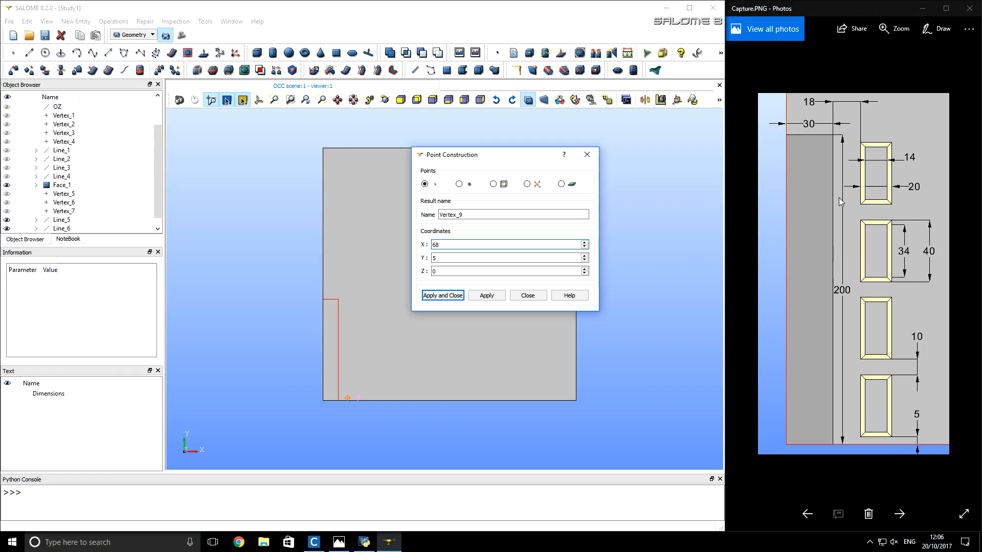
click(486, 295)
- Create the two upper corner points of the first small rectangle at (68, 45, 0) and (48, 45, 0)
click(471, 258)
double_click(471, 259)
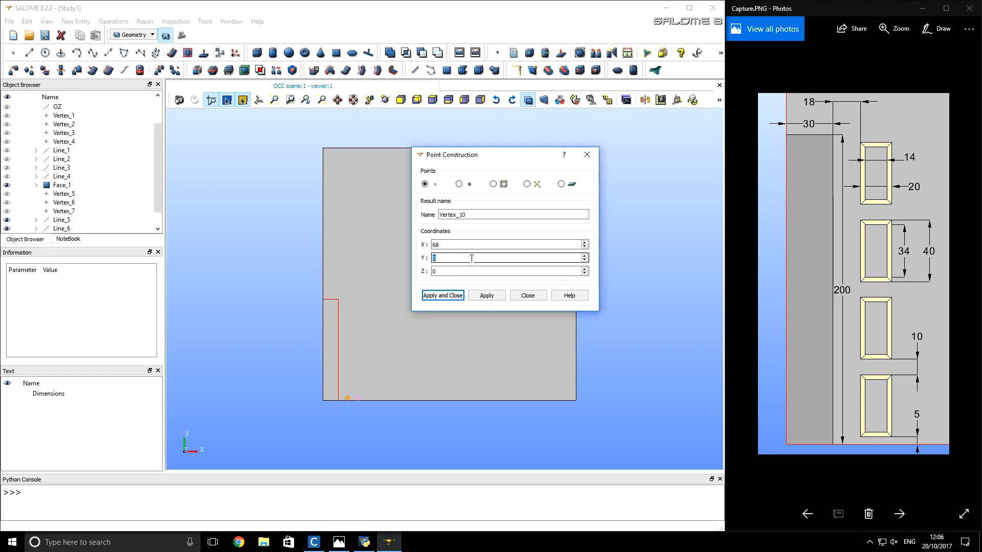
text(45)
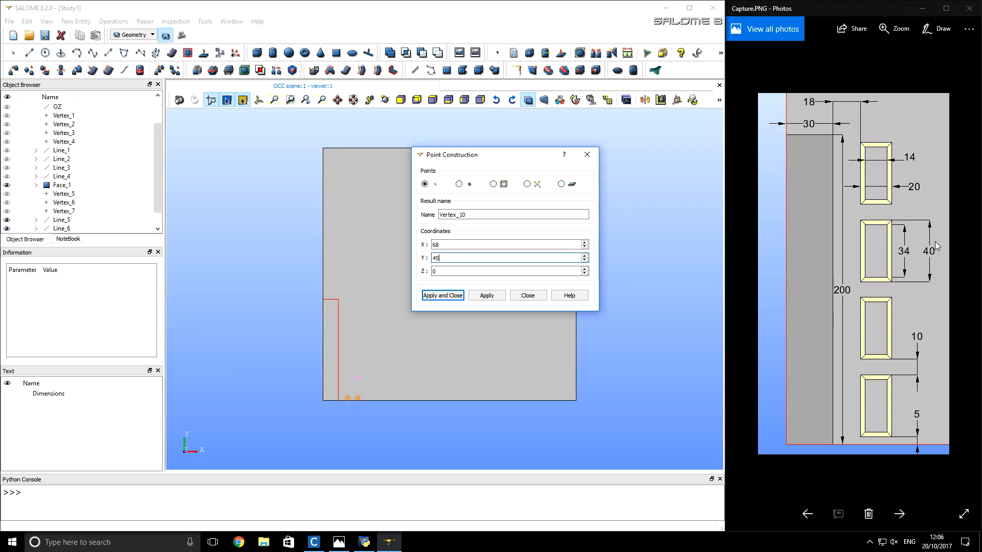
click(491, 297)
double_click(463, 245)
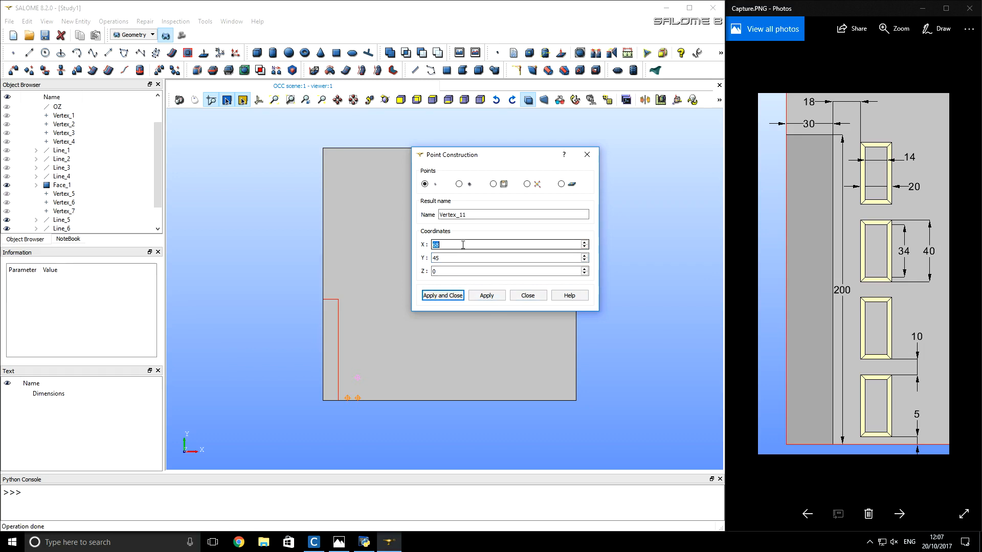
text(48)
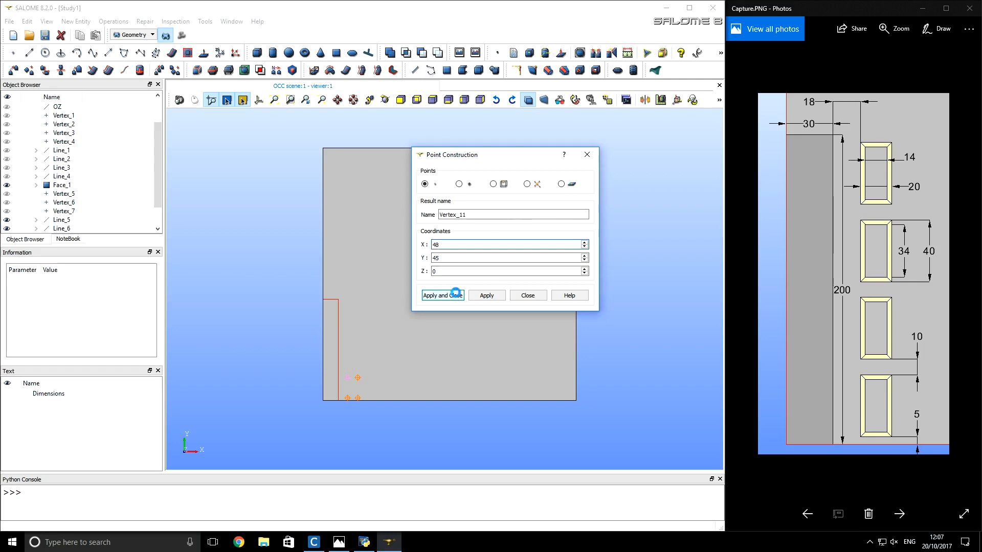
click(453, 296)
- Draw the left and top lines of the small rectangle, from (48, 5) up to (48, 45) and across to (68, 45)
click(351, 407)
scroll(351, 403, up, 6)
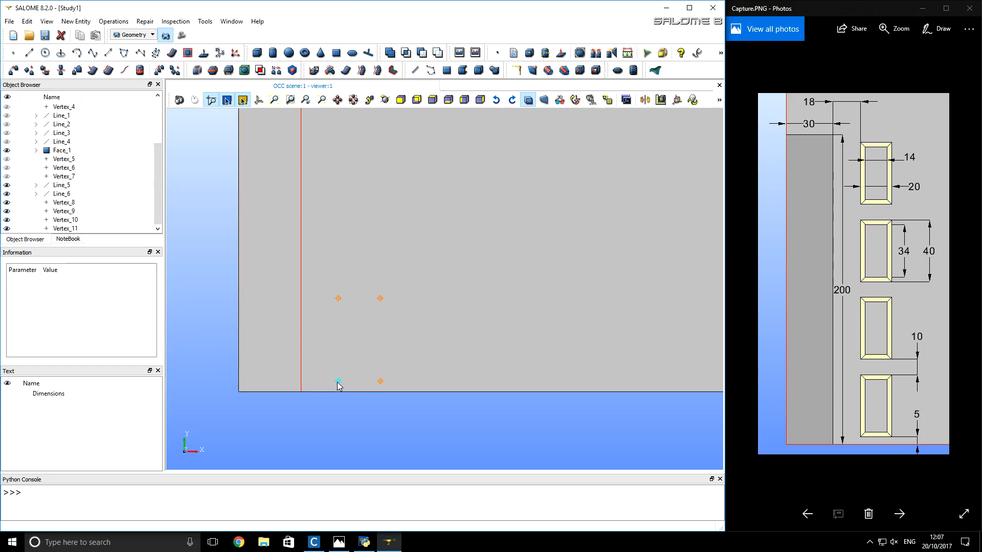
click(29, 53)
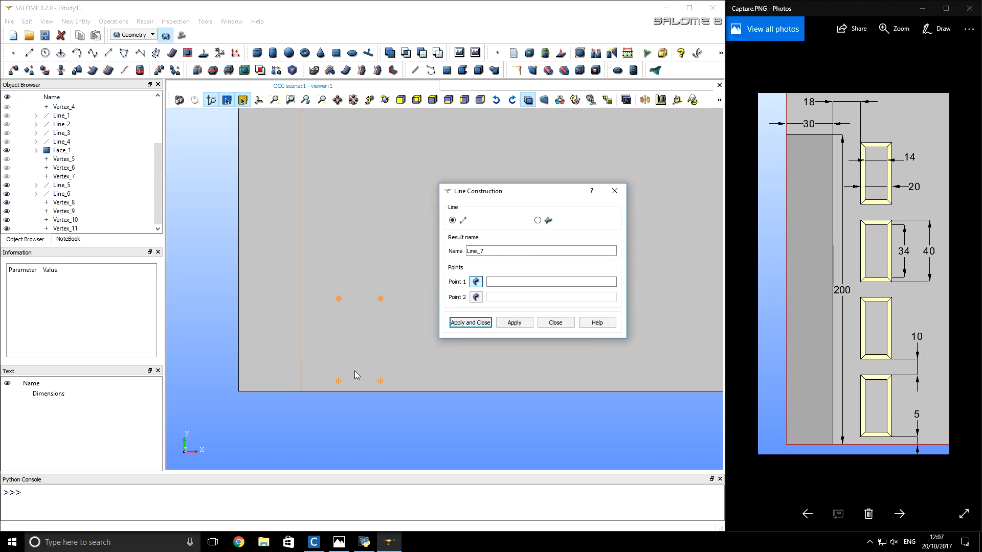
click(338, 381)
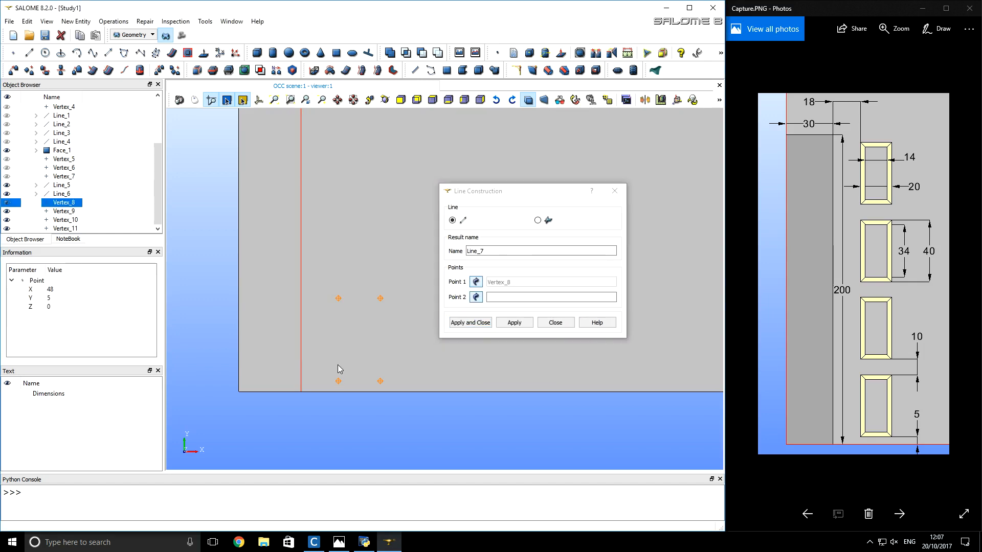
click(339, 297)
click(514, 322)
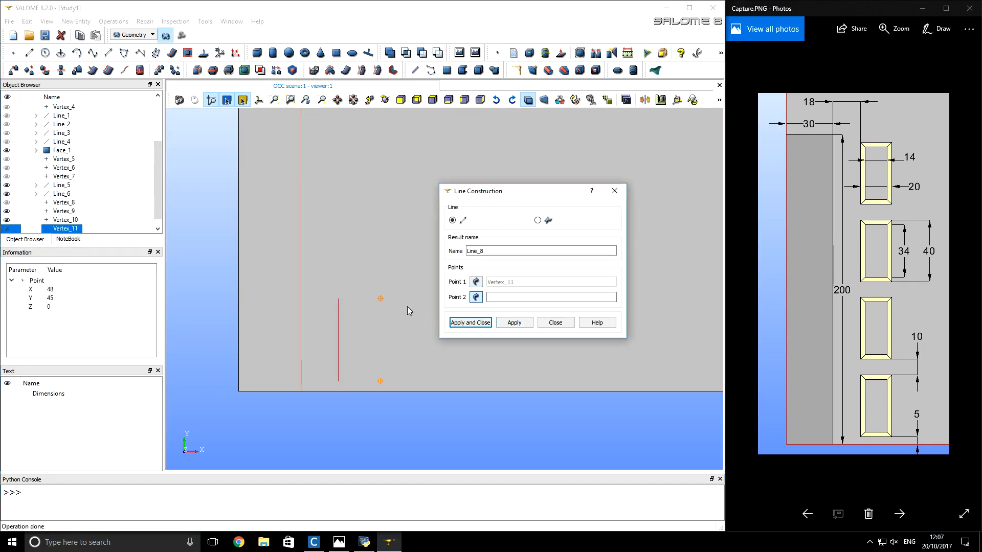
click(380, 298)
click(513, 322)
- Close the small rectangle with lines from (68, 45) down to (68, 5) and back to (48, 5)
click(380, 382)
click(514, 322)
click(338, 382)
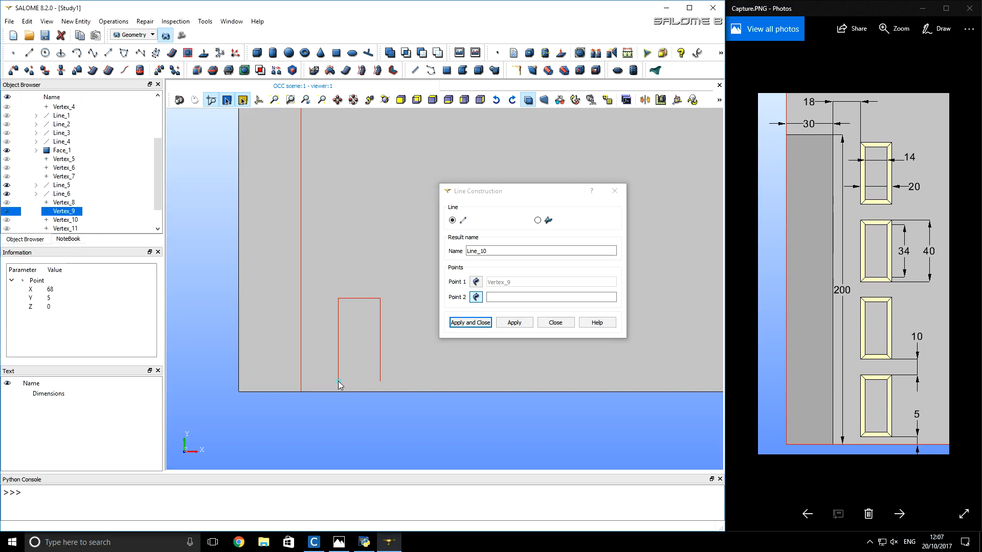
click(459, 323)
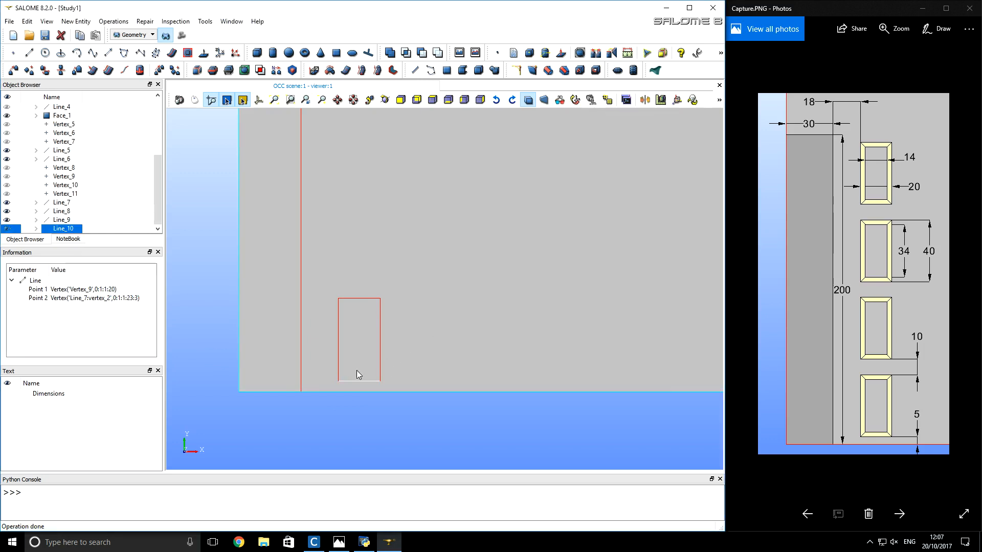
click(367, 409)
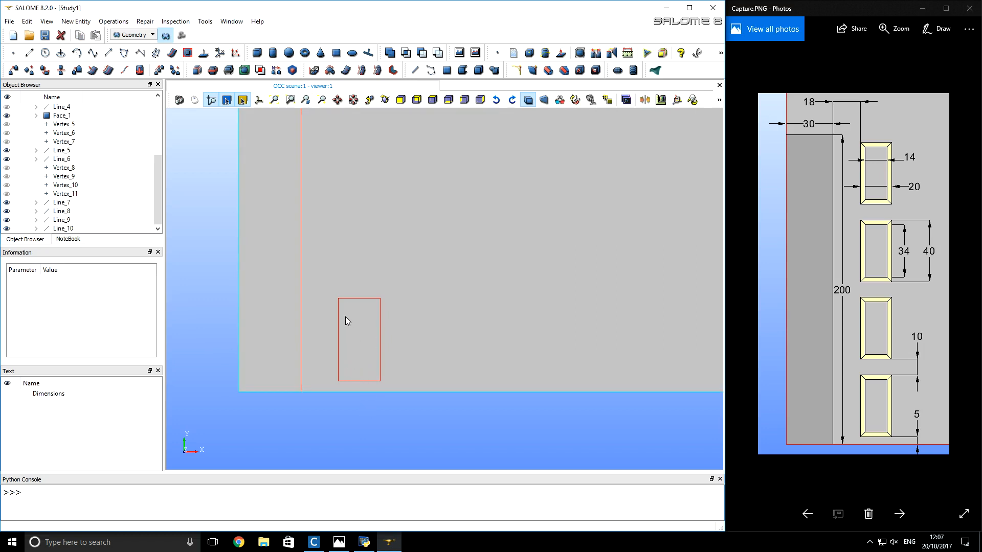
- Create the inner frame's lower-left corner point at (51, 8, 0), starting from the small rectangle's lower-left corner
click(13, 54)
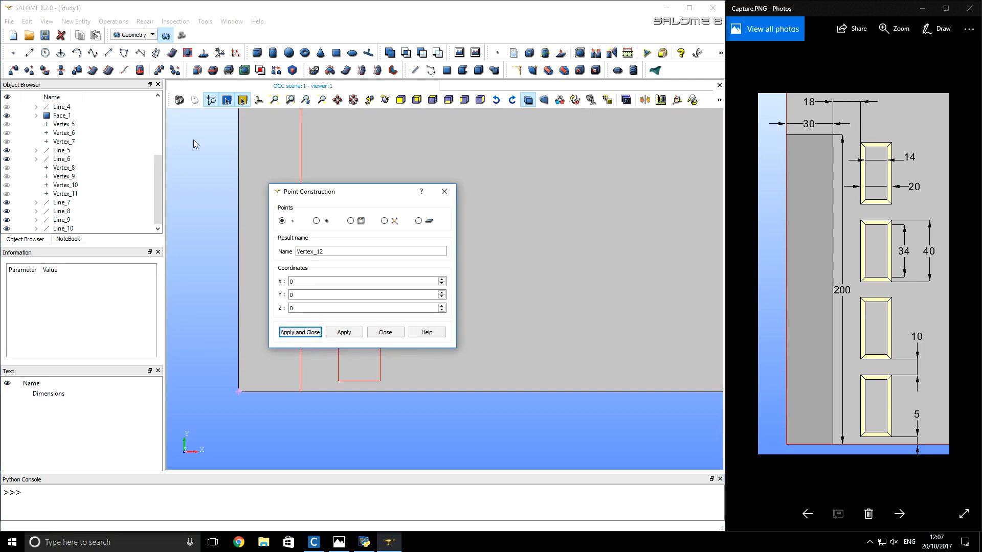
drag(313, 187, 440, 172)
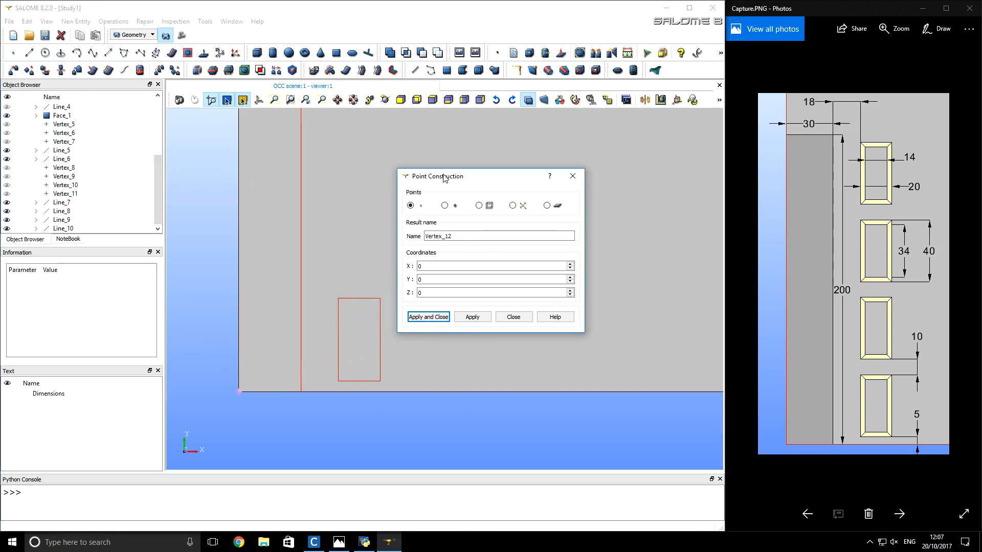
click(339, 382)
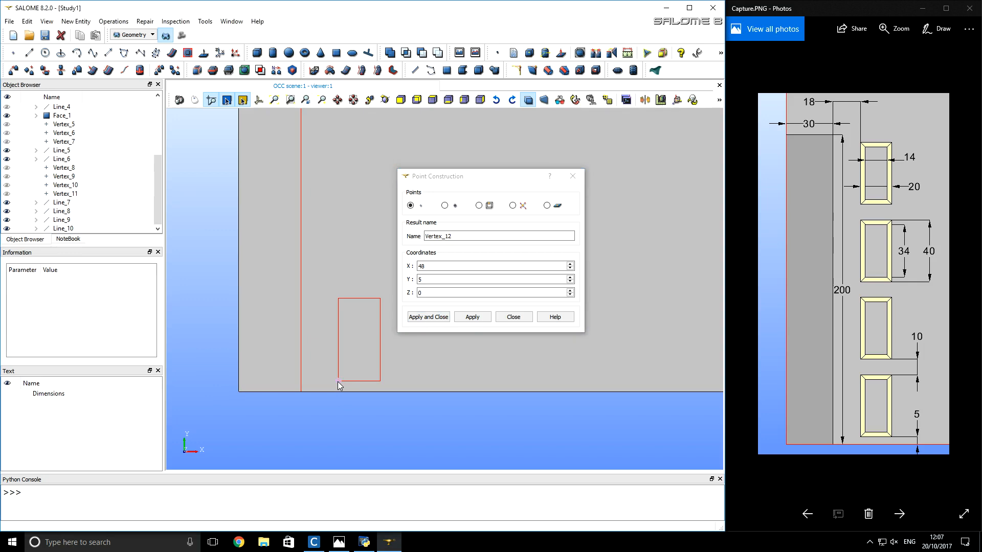
double_click(428, 266)
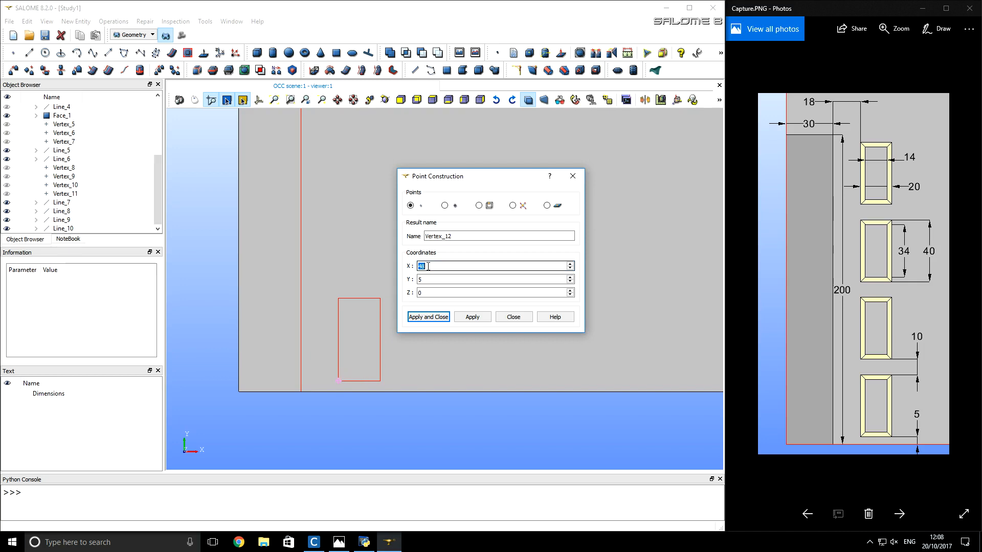
text(51)
double_click(435, 280)
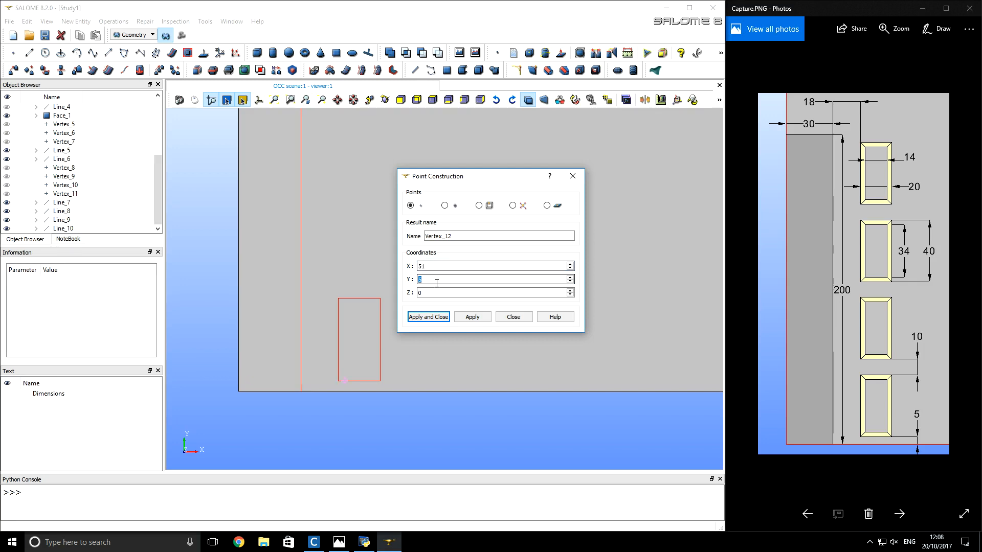
text(8)
click(465, 320)
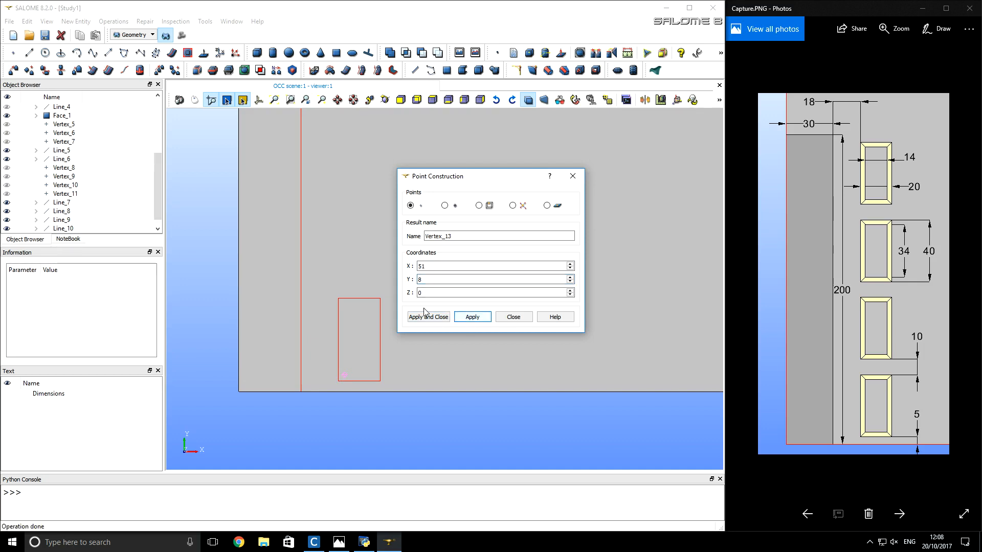
- Create the inner frame's upper-left corner point at (51, 42, 0), starting from the small rectangle's upper-left corner
click(339, 298)
double_click(428, 267)
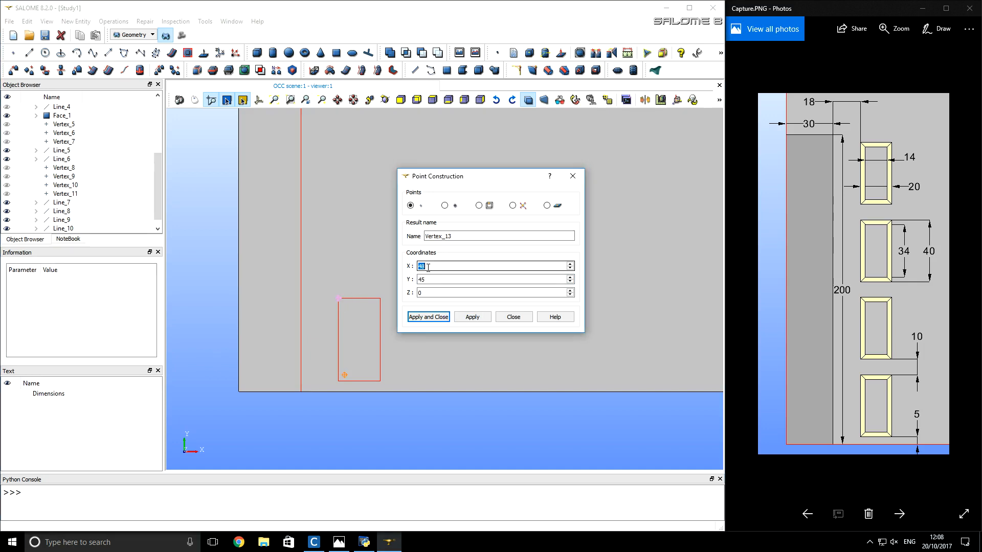
text(51)
double_click(430, 279)
text(42)
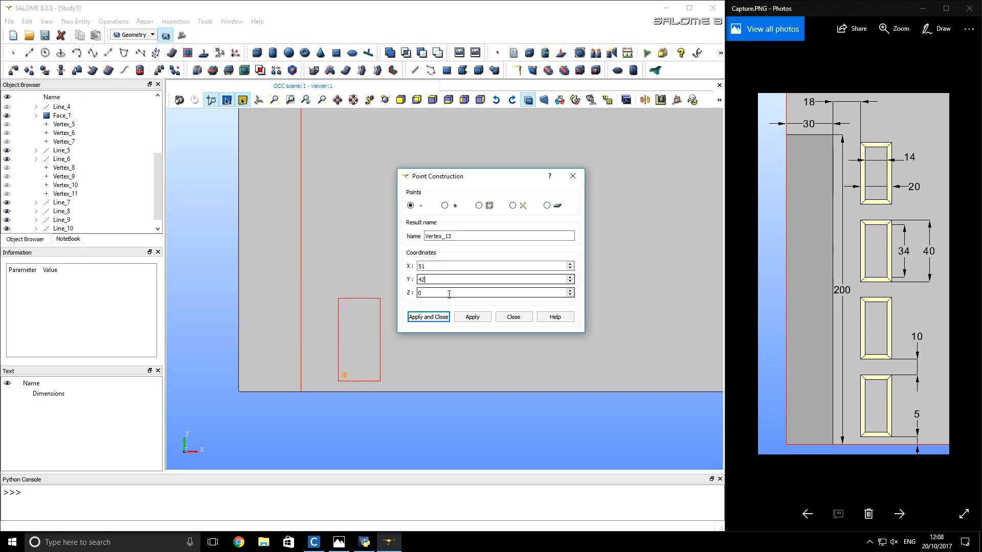
click(472, 317)
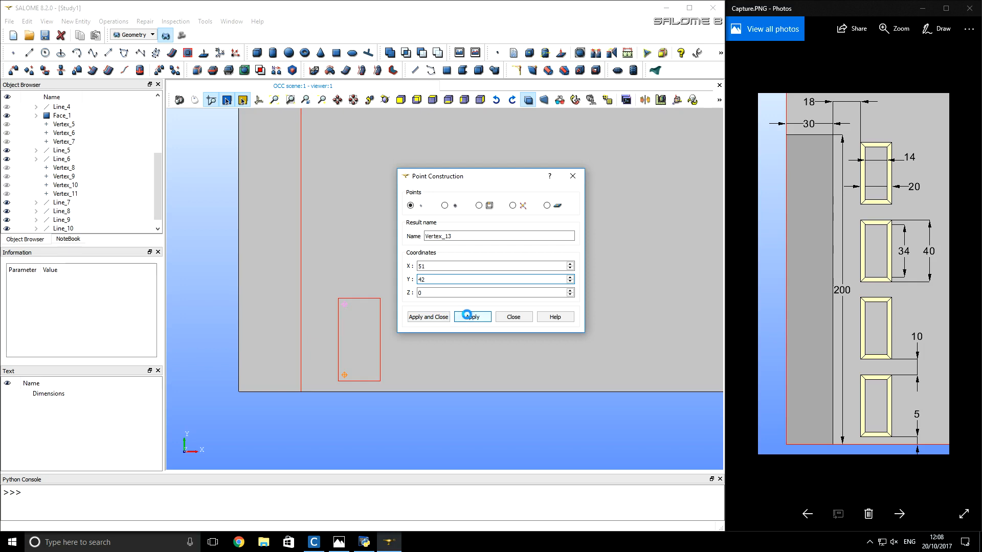
- Create the inner frame's upper-right corner point at (65, 42, 0), starting from the small rectangle's upper-right corner
click(380, 297)
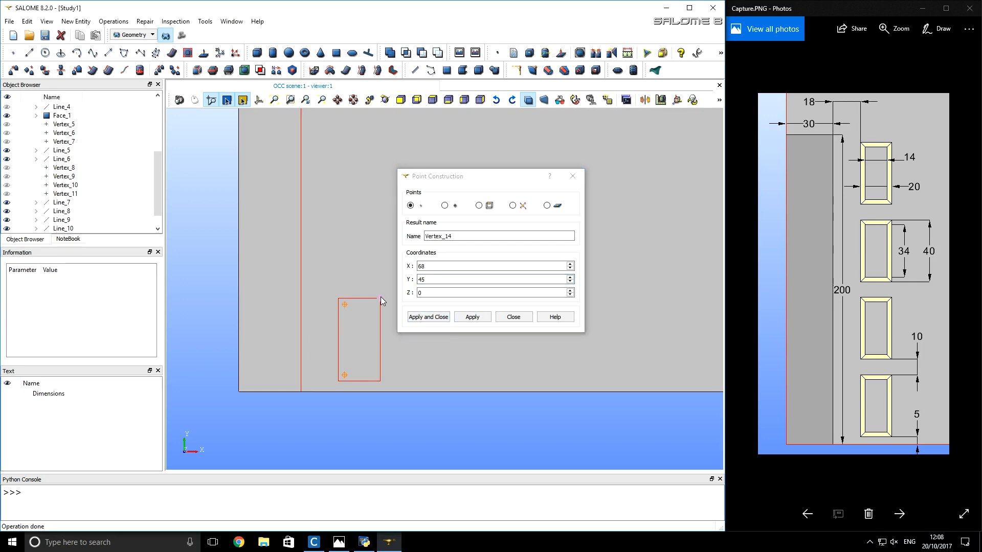
double_click(432, 266)
text(65)
double_click(435, 280)
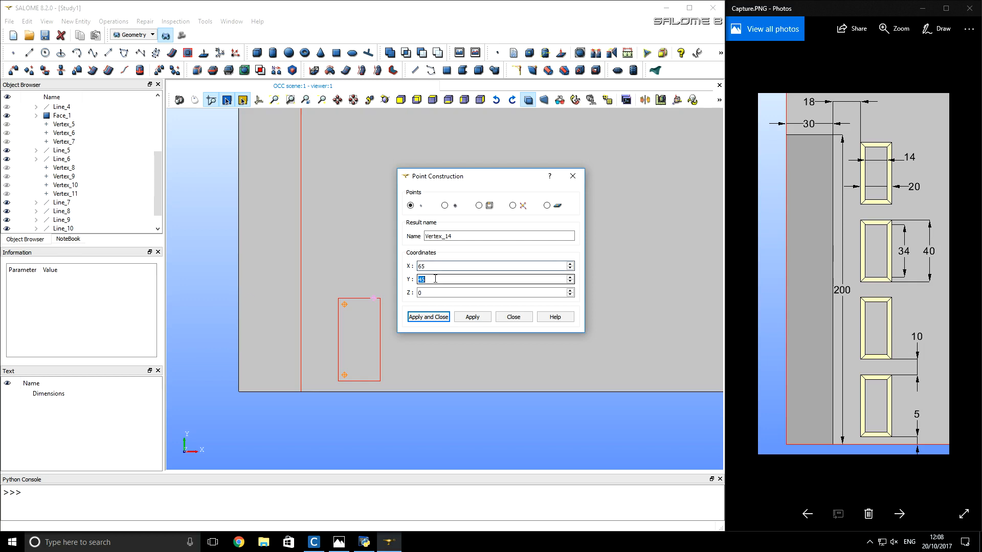
text(42)
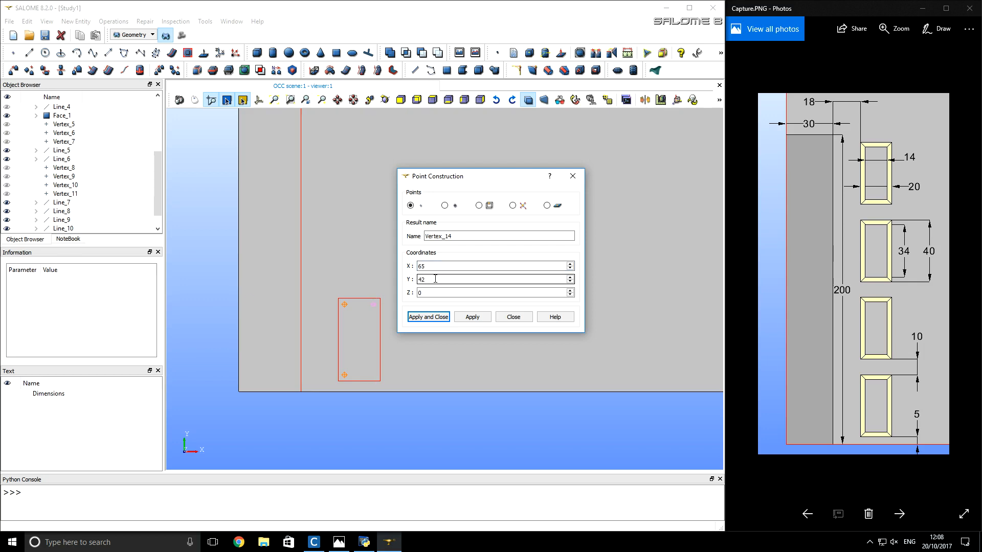
click(471, 317)
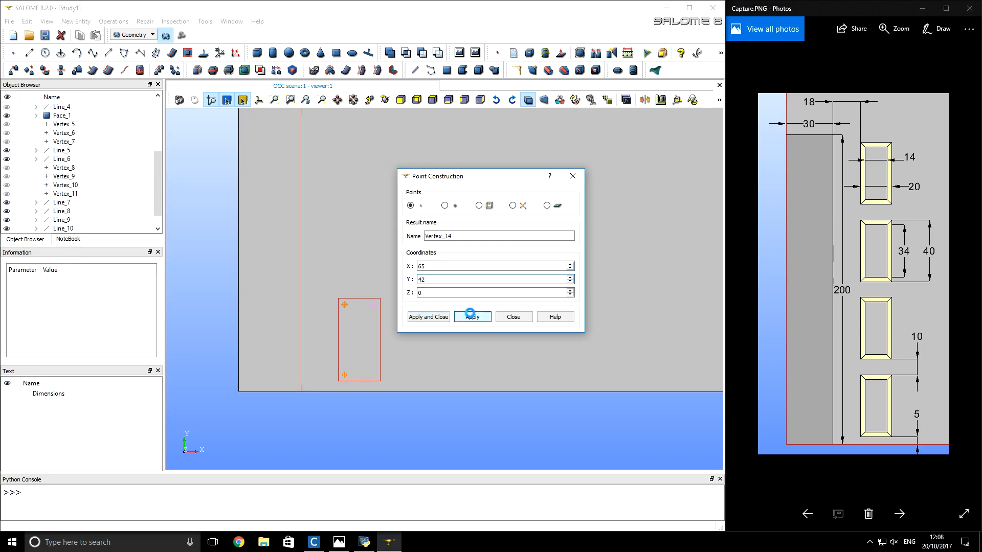
- Create the inner frame's lower-right corner point at (65, 8, 0), starting from the small rectangle's lower-right corner
click(378, 381)
click(428, 266)
double_click(429, 267)
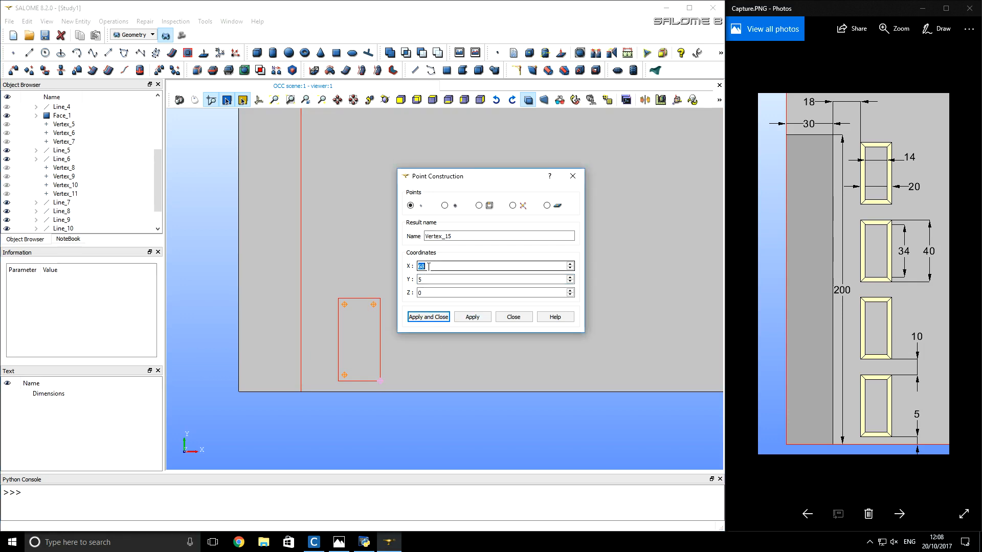
text(65)
double_click(428, 279)
text(8)
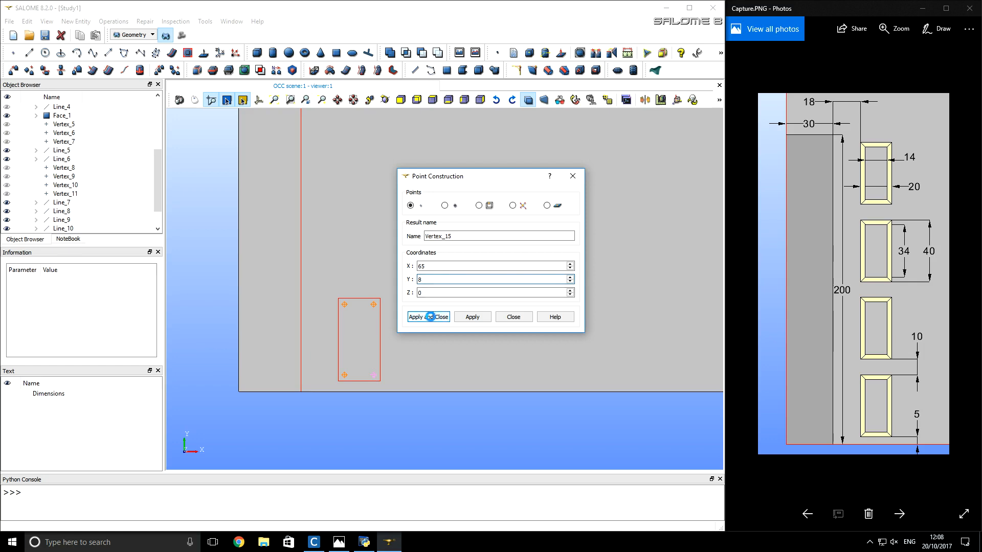
click(432, 317)
- Draw the inner frame's left and top lines, from (51, 8) up to (51, 42) and across to (65, 42)
click(29, 53)
drag(303, 196, 446, 193)
click(345, 376)
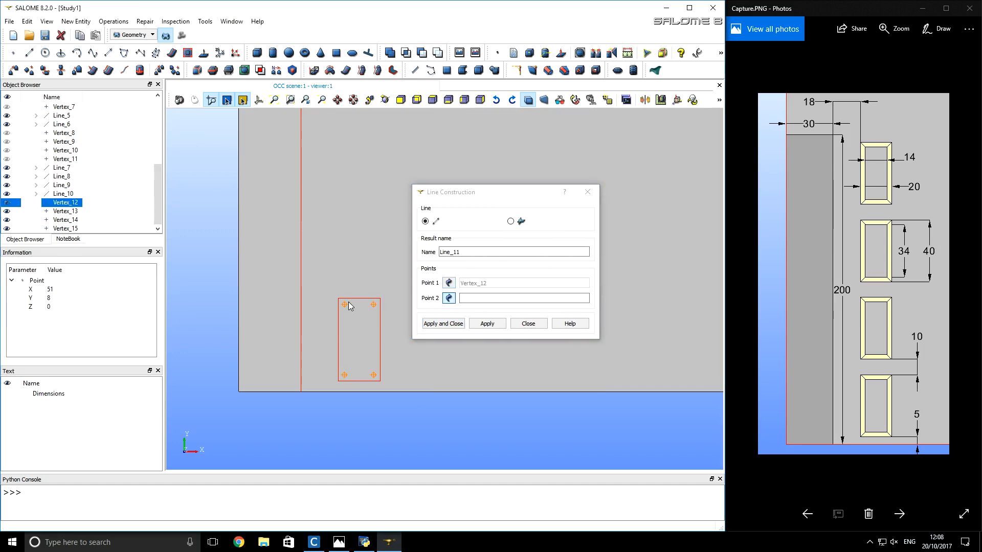
click(345, 302)
click(486, 323)
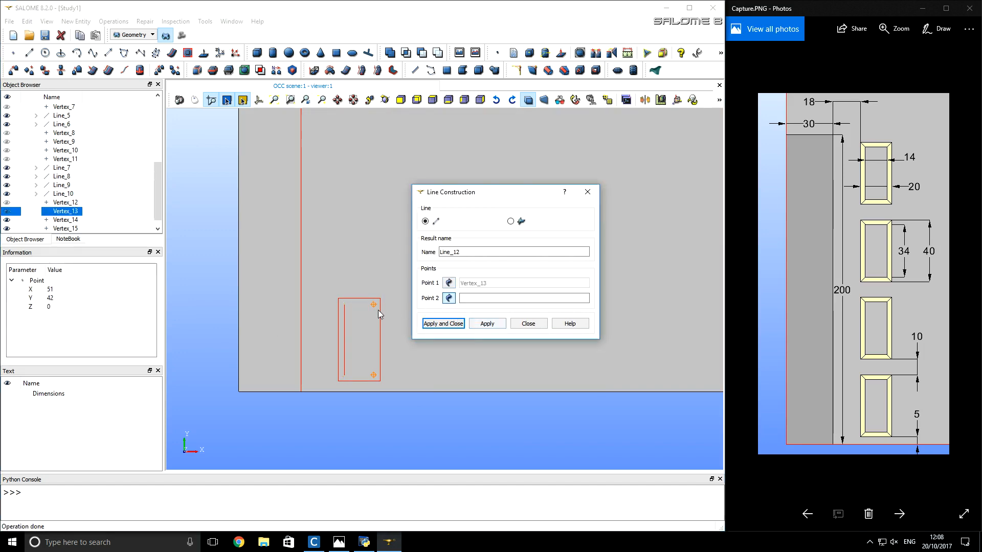
click(373, 305)
click(480, 323)
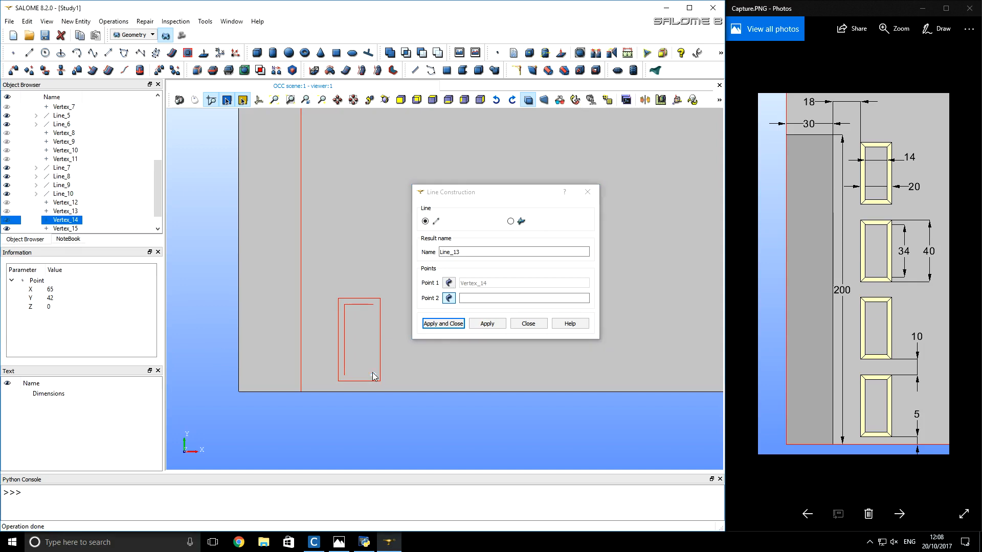
- Close the inner frame with lines from (65, 42) down to (65, 8) and back to (51, 8)
click(374, 375)
click(473, 326)
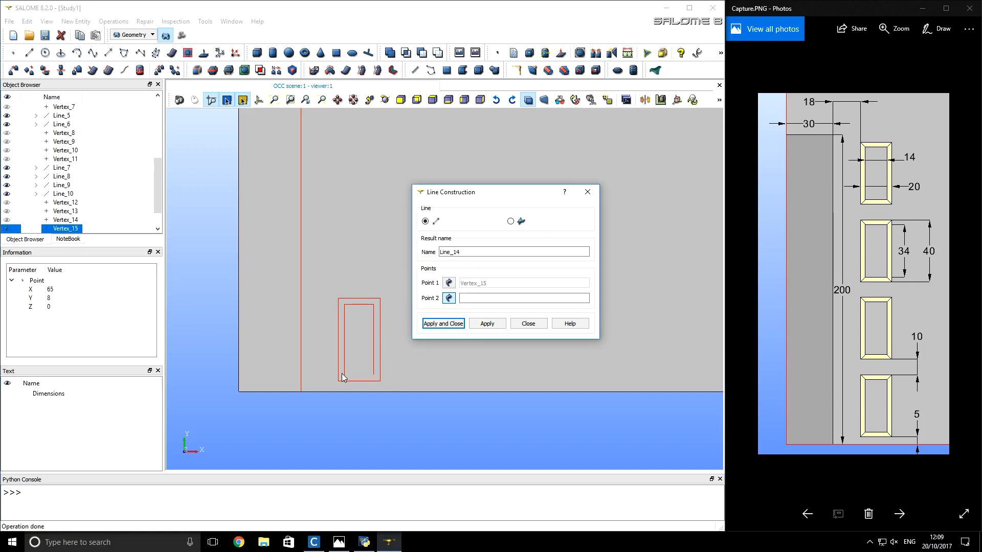
click(344, 375)
click(443, 324)
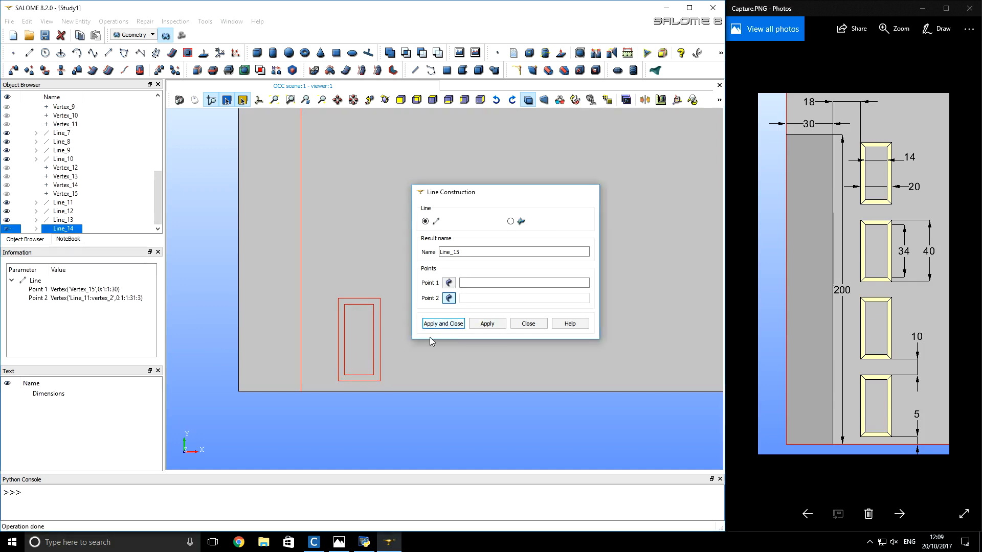
click(390, 404)
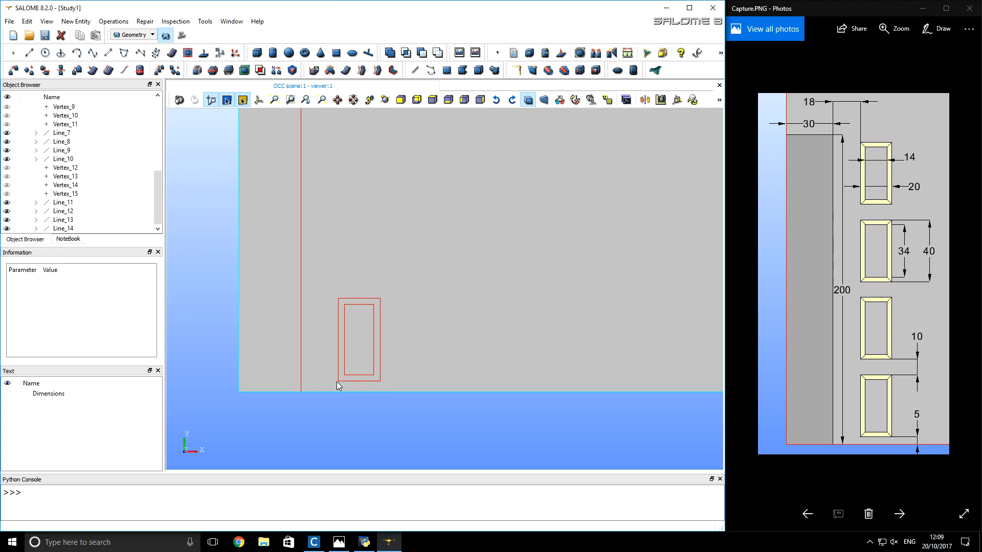
- Draw a diagonal line joining the upper-left corners of the outer and inner rectangles
click(29, 53)
drag(334, 185, 519, 164)
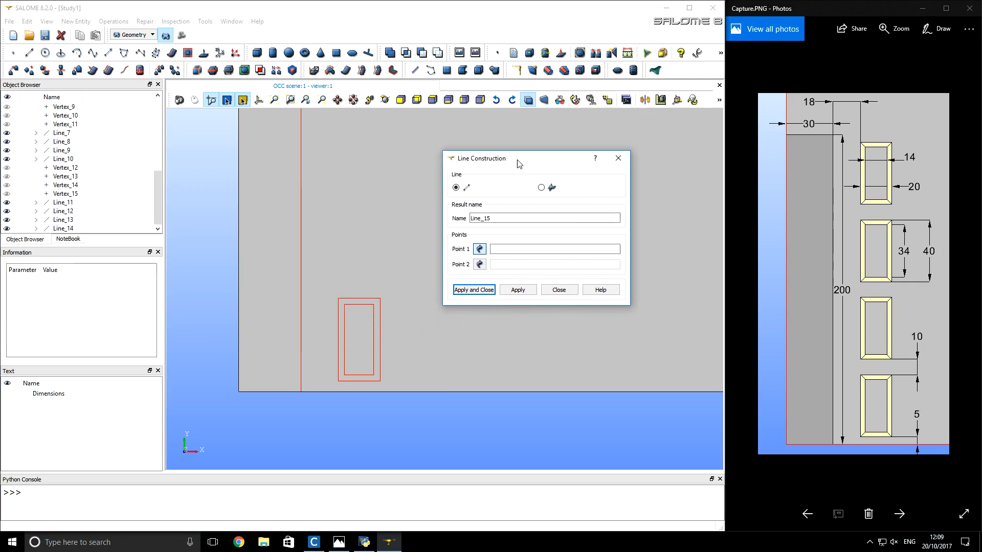
click(338, 298)
click(343, 303)
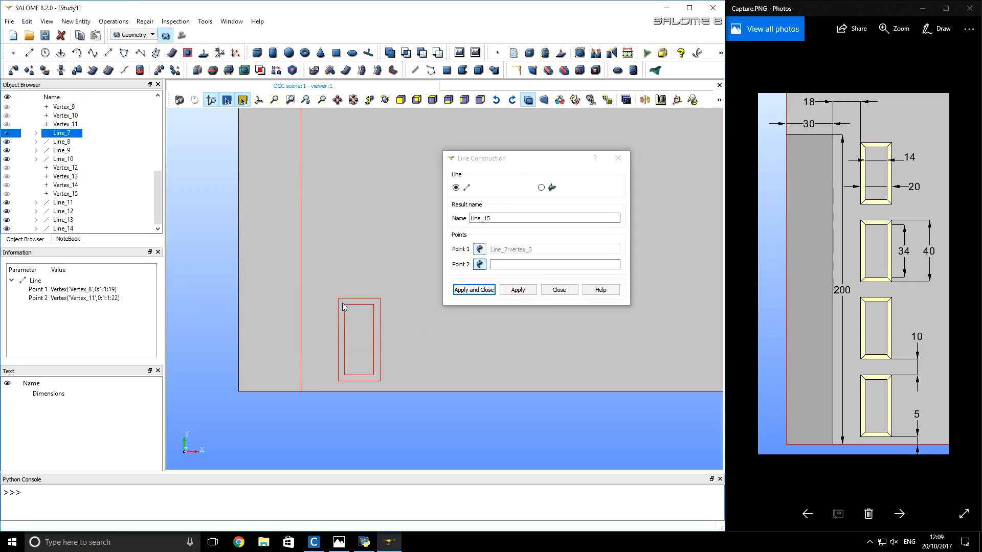
click(511, 290)
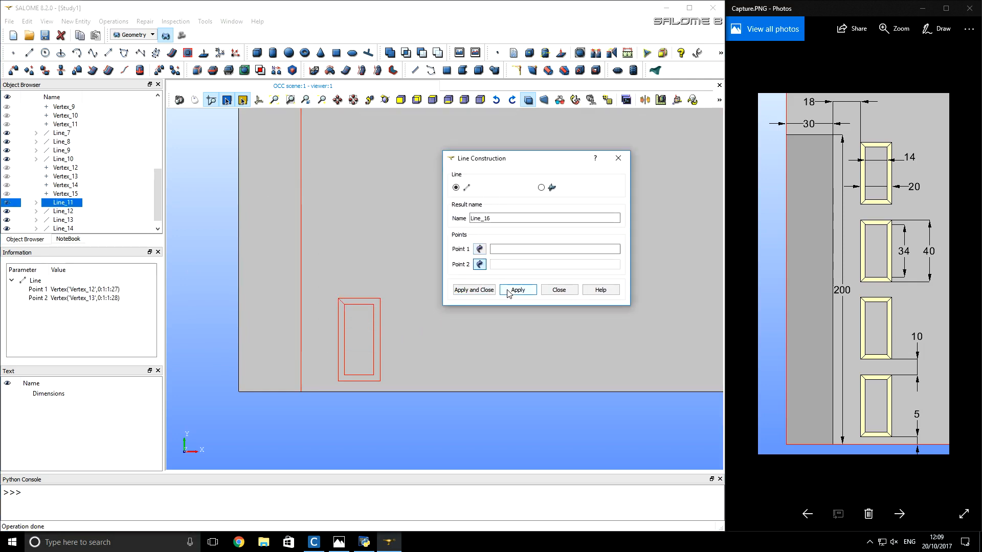
- Draw diagonal lines joining the upper-right, lower-right and lower-left corners of the outer and inner rectangles
click(378, 299)
click(374, 305)
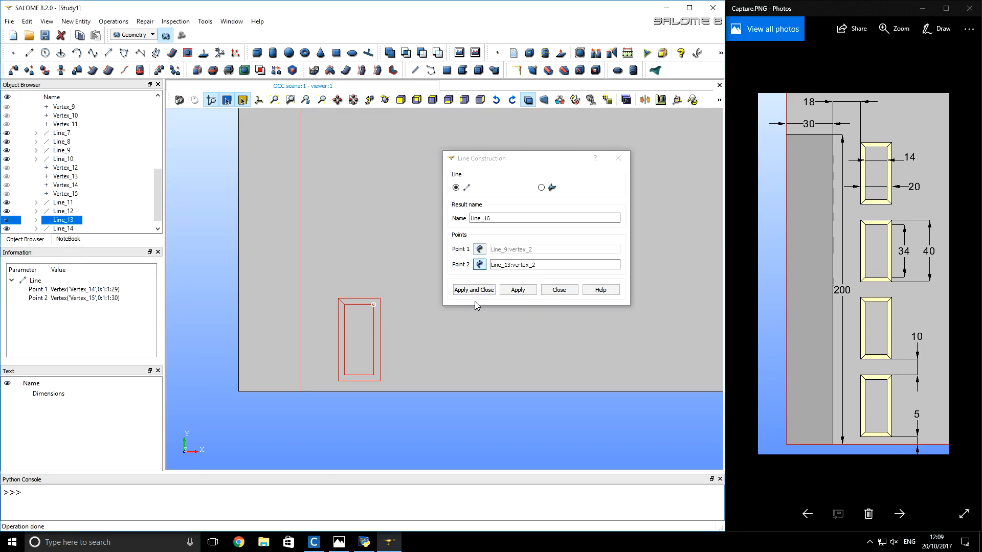
click(517, 290)
click(380, 380)
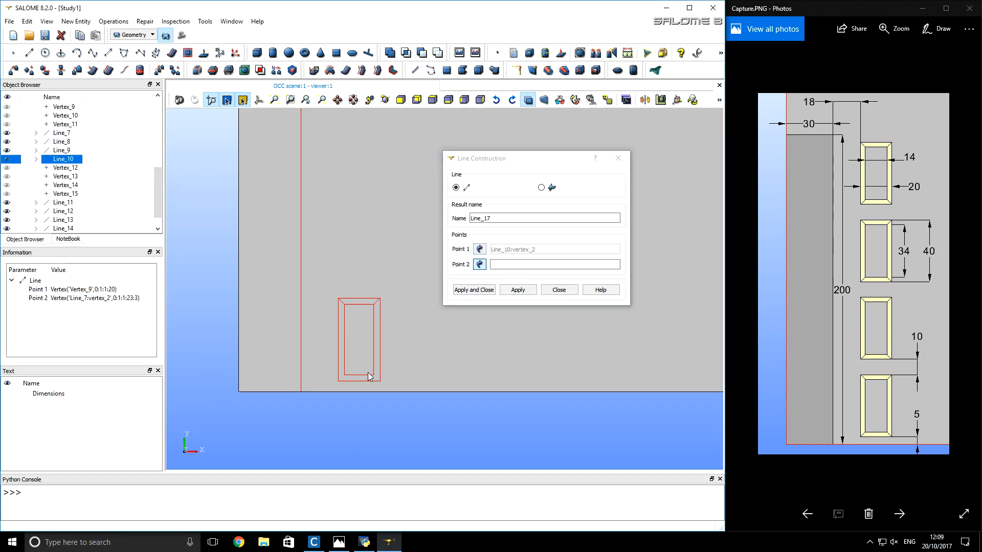
click(373, 375)
click(520, 291)
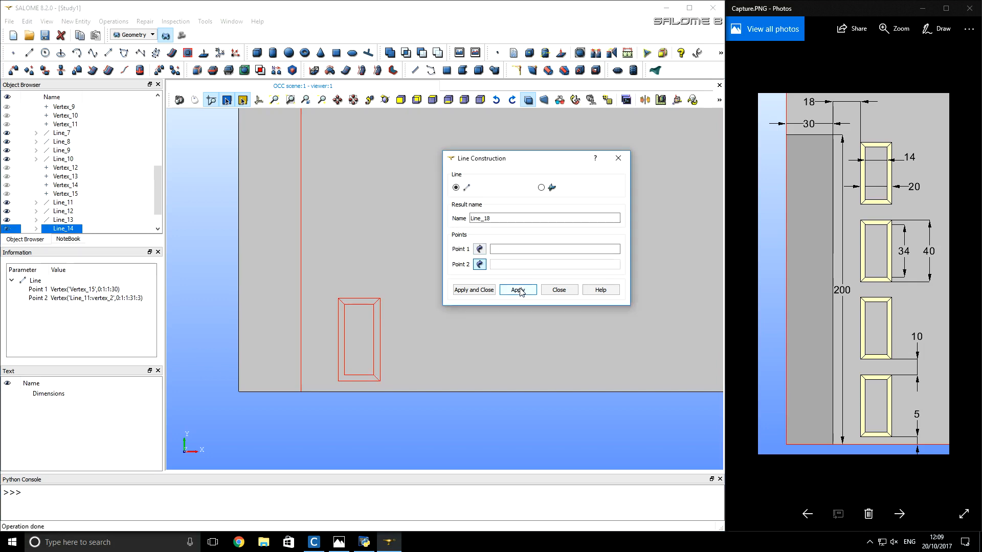
click(337, 380)
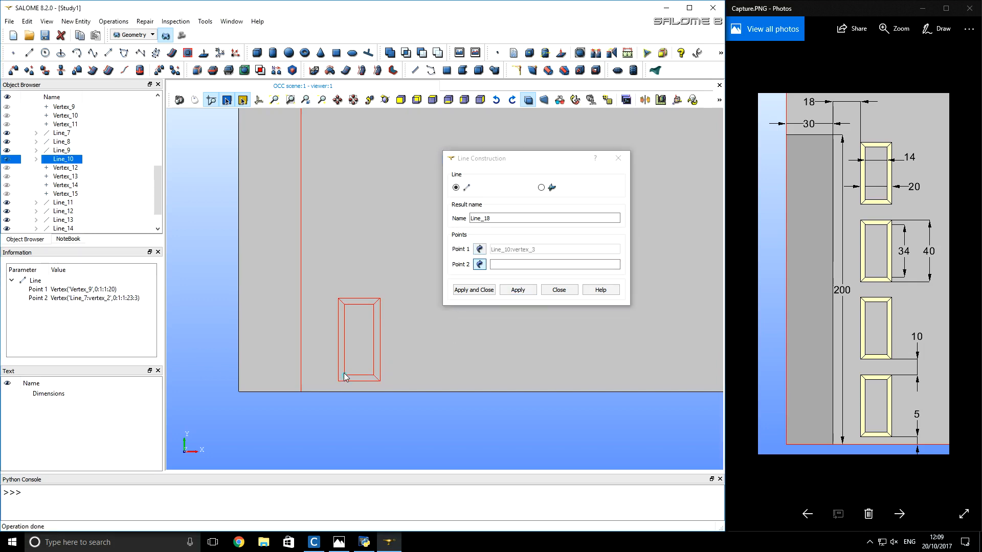
click(344, 376)
click(484, 291)
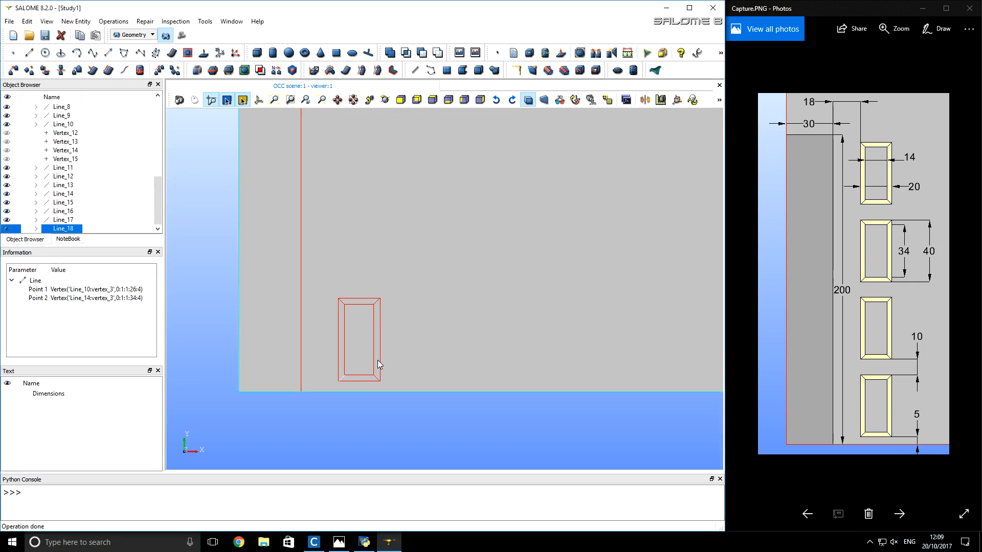
- Partition the twelve lines of the small mitred frame into one object with resulting type Edge
click(394, 407)
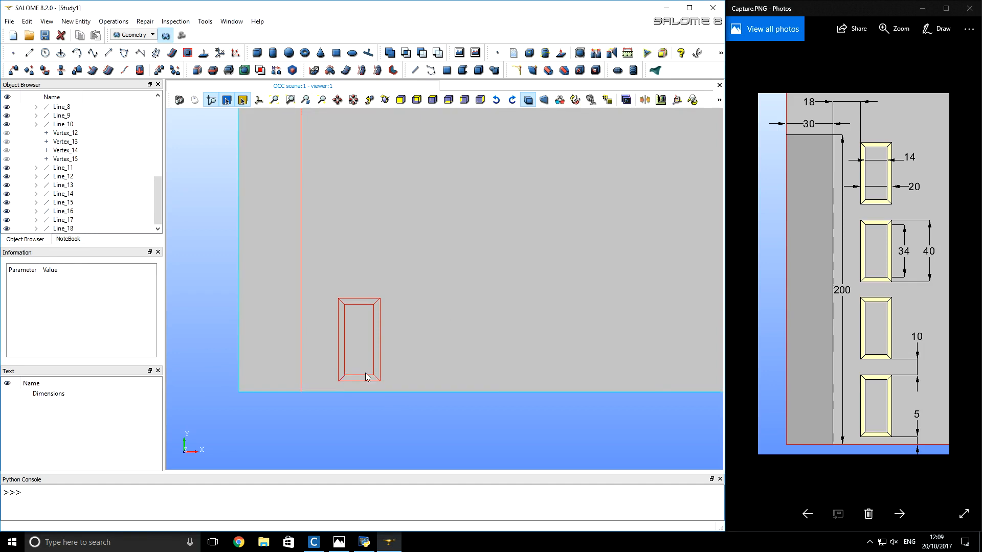
drag(387, 385, 328, 293)
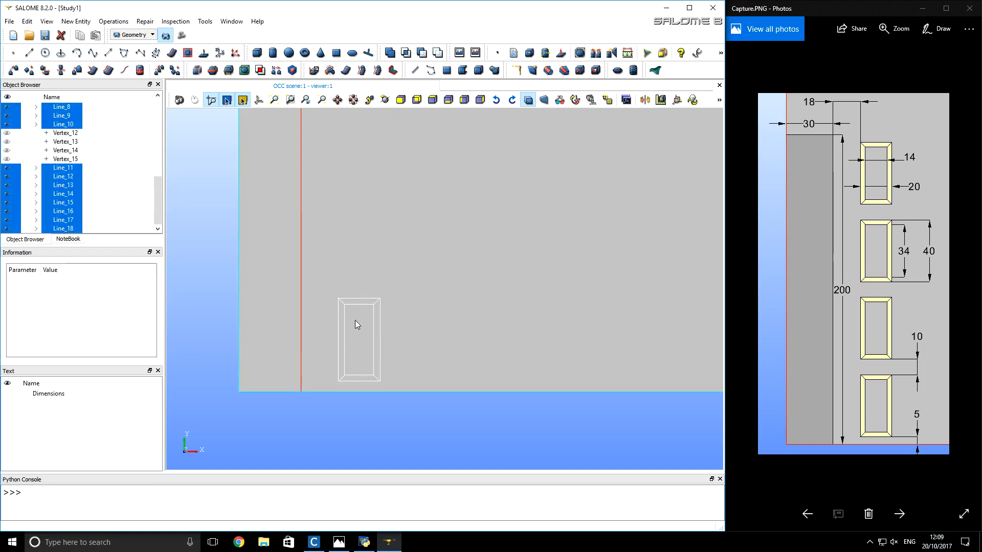
click(117, 22)
click(125, 72)
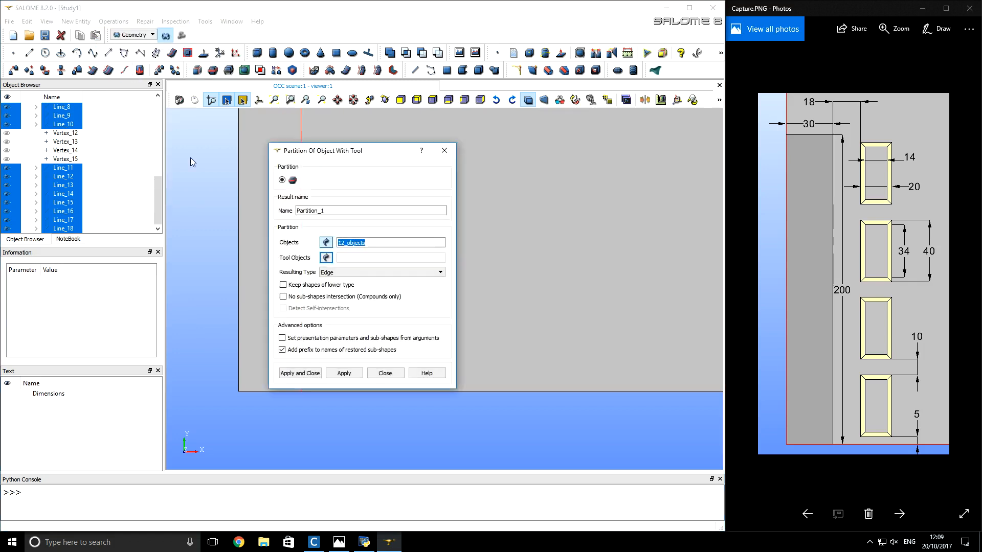
click(309, 373)
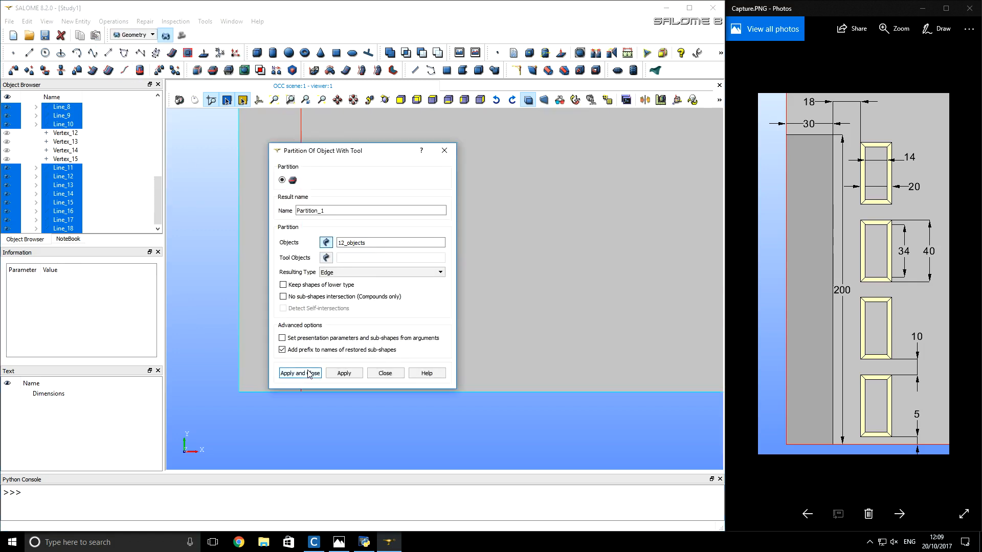
click(332, 404)
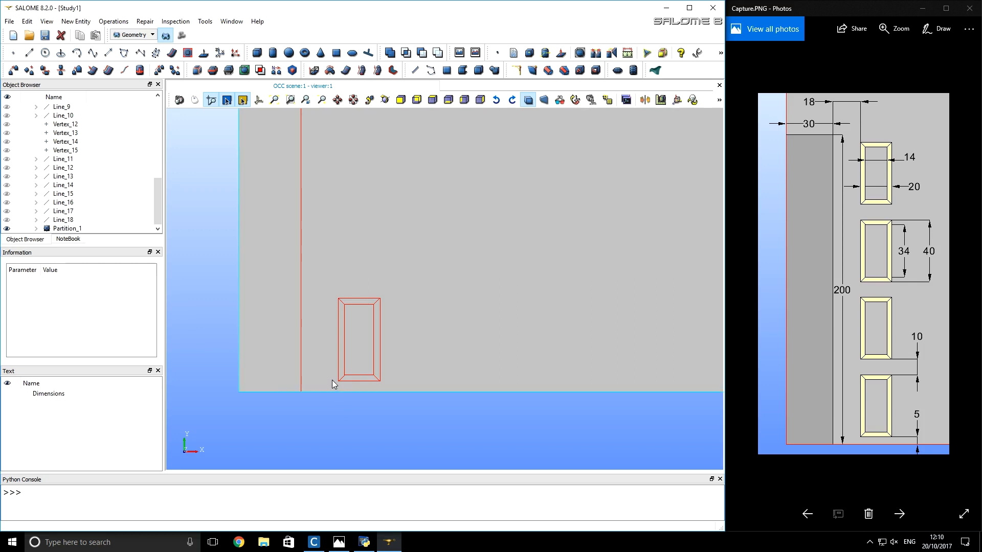
- Multi-translate the partitioned frame along OY with a step of 50 and 4 repetitions
click(78, 228)
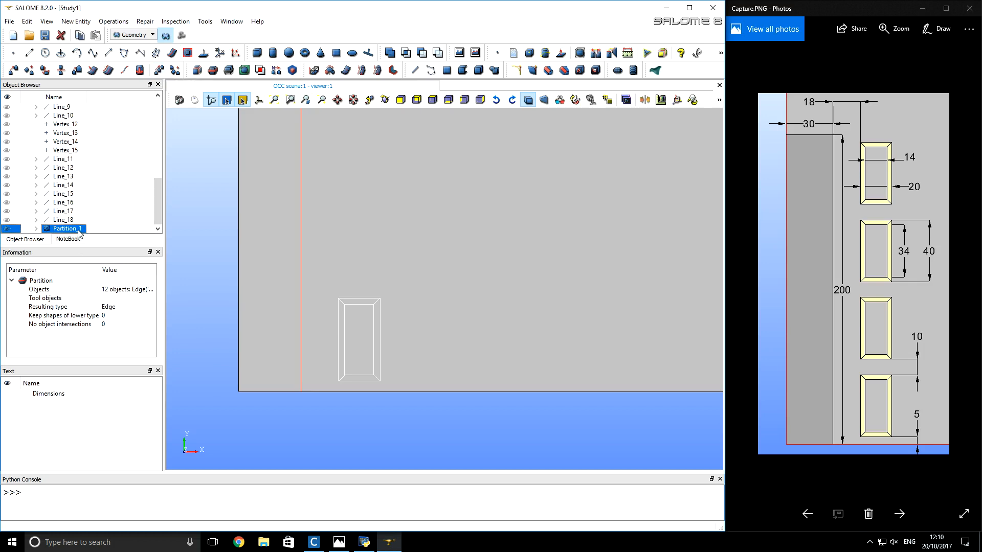
click(159, 71)
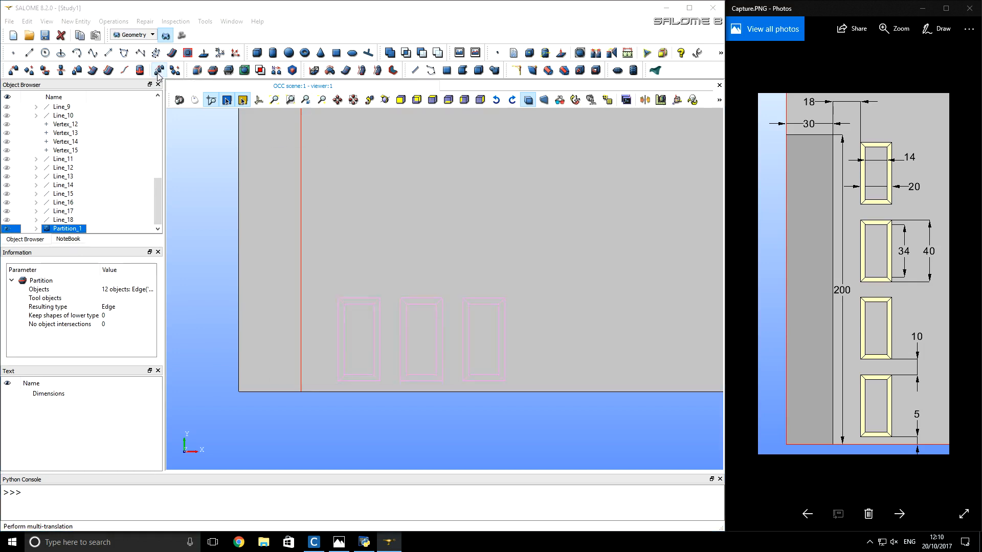
drag(340, 152, 506, 133)
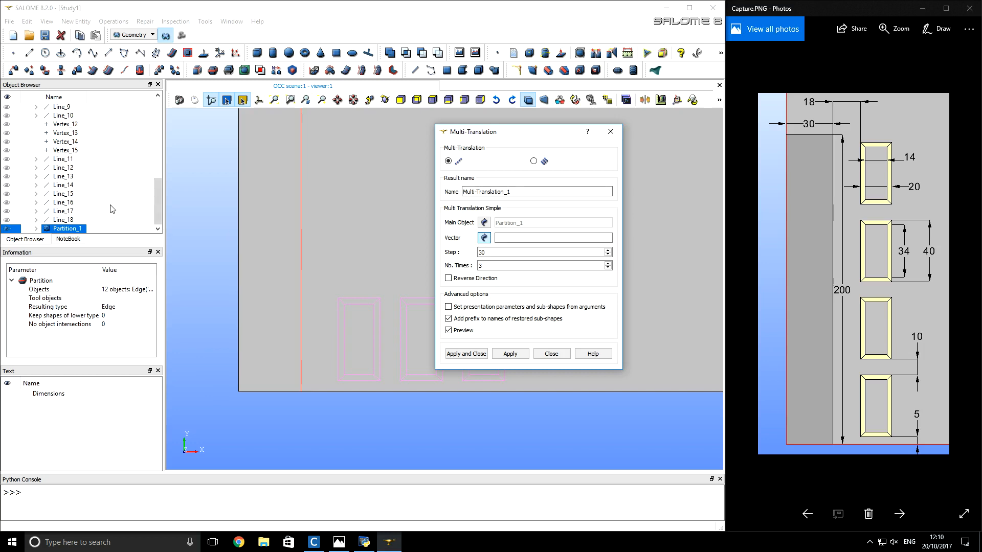
scroll(109, 207, up, 6)
scroll(109, 208, up, 3)
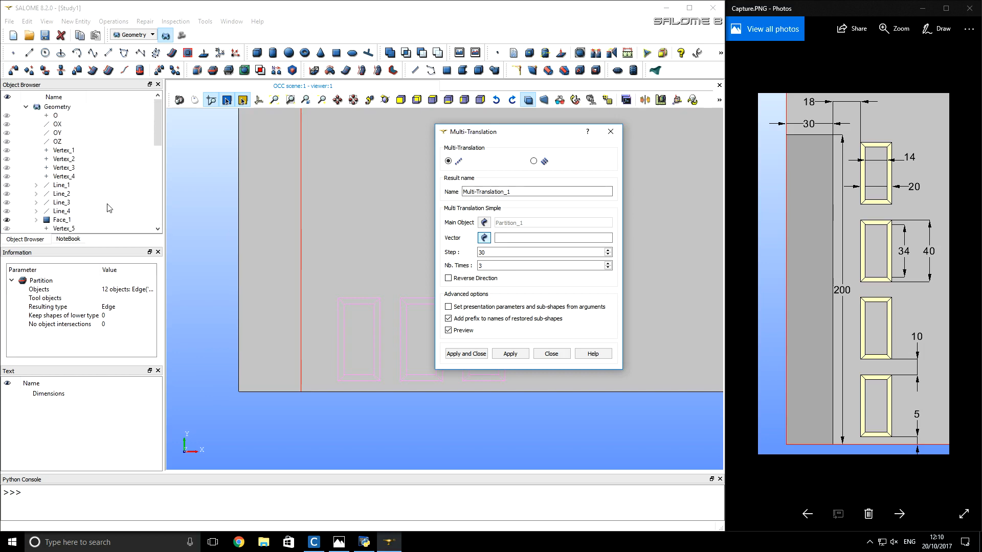
click(57, 133)
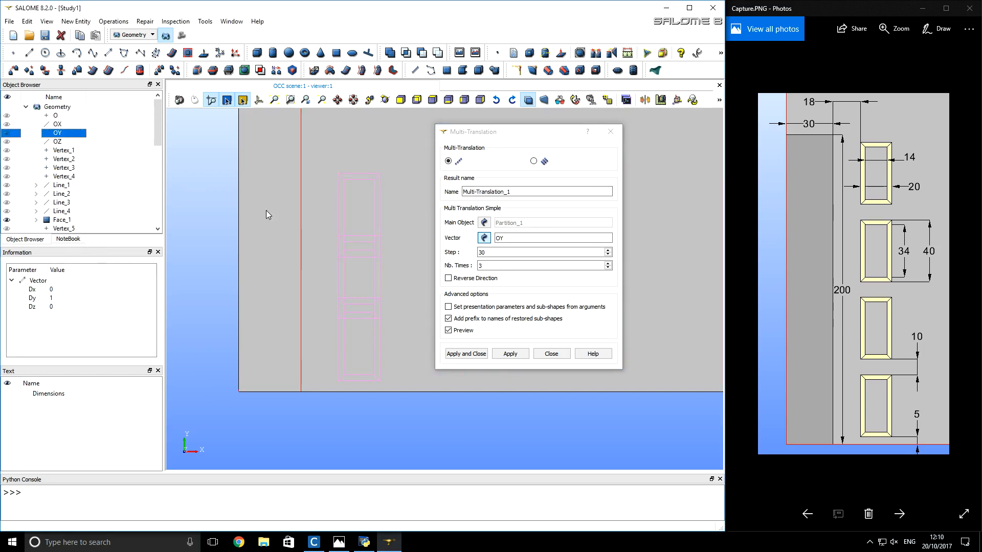
double_click(488, 252)
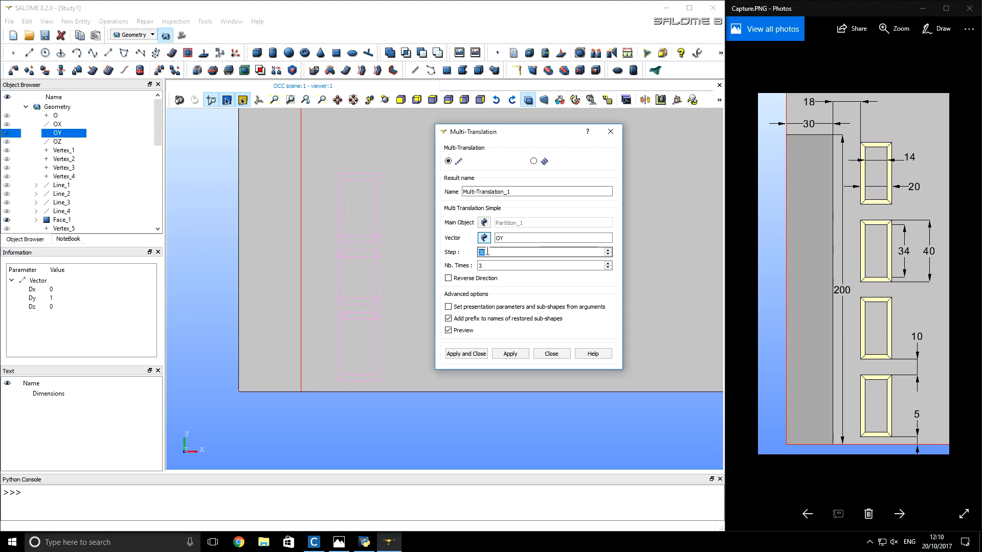
text(50)
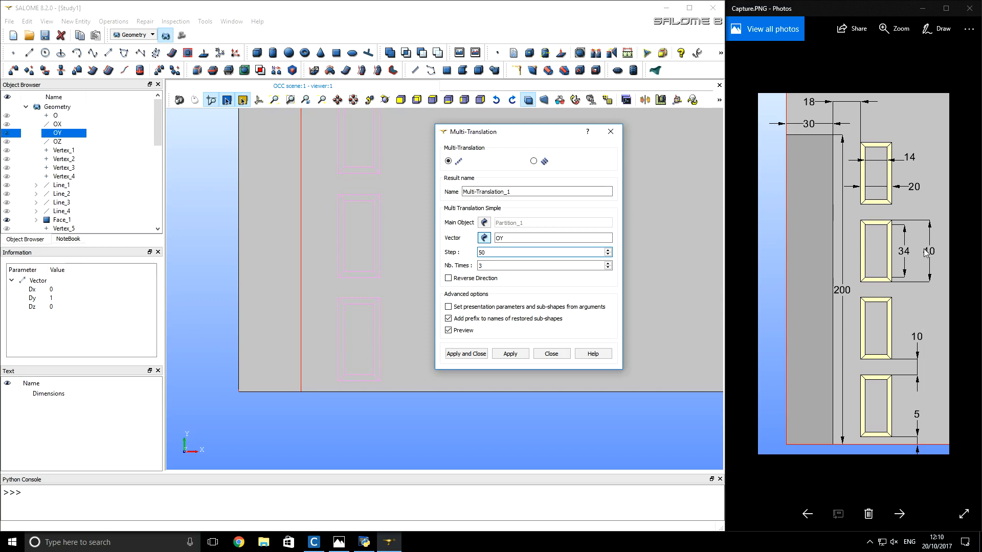
click(565, 267)
double_click(564, 267)
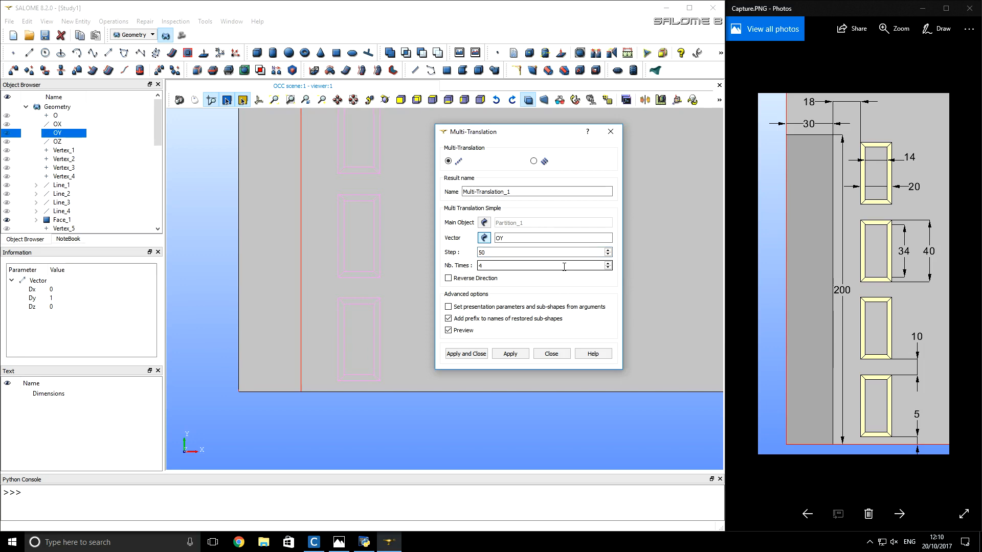
click(465, 354)
- Partition the large face together with the tall rectangle's lines and the four translated frames, with resulting type Face
scroll(396, 415, down, 5)
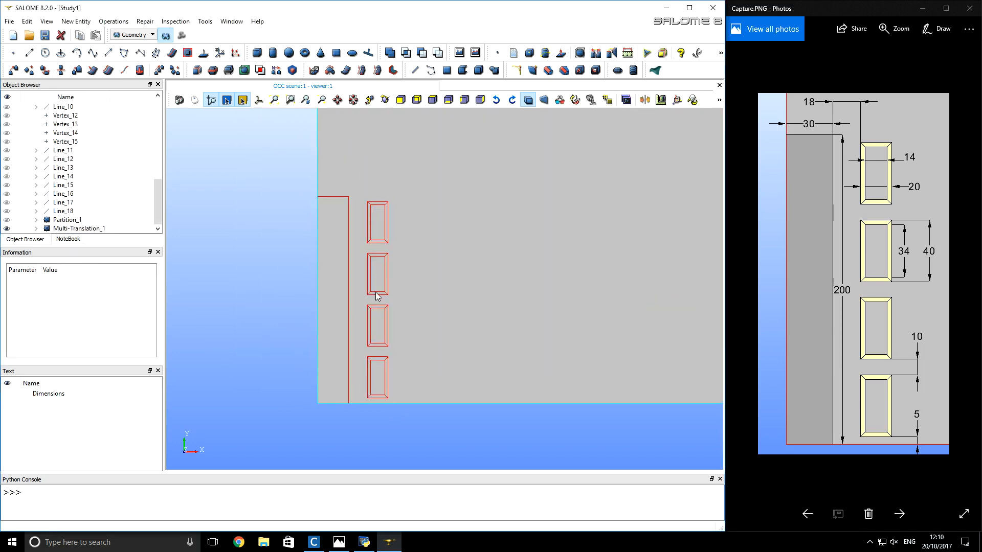
scroll(378, 399, down, 3)
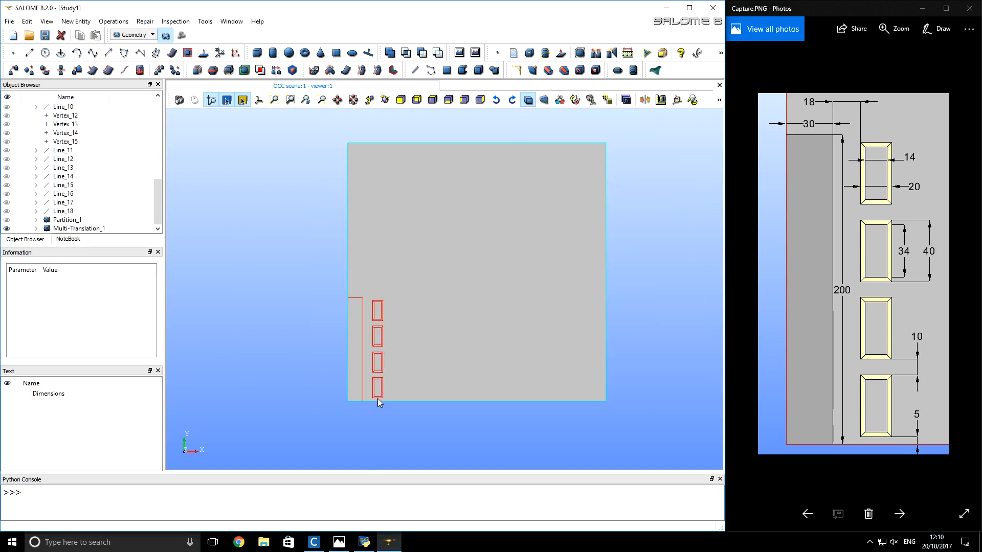
drag(332, 421, 635, 135)
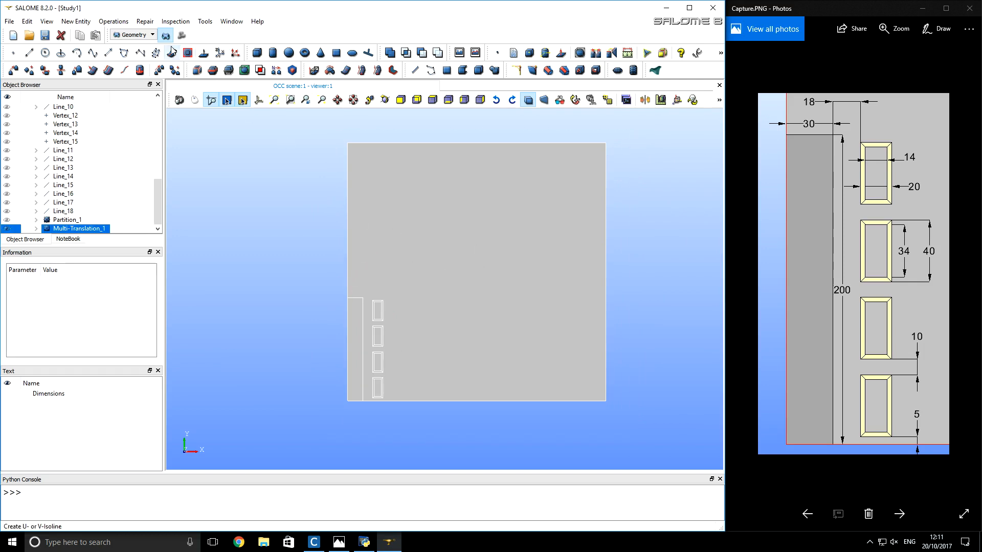
click(123, 23)
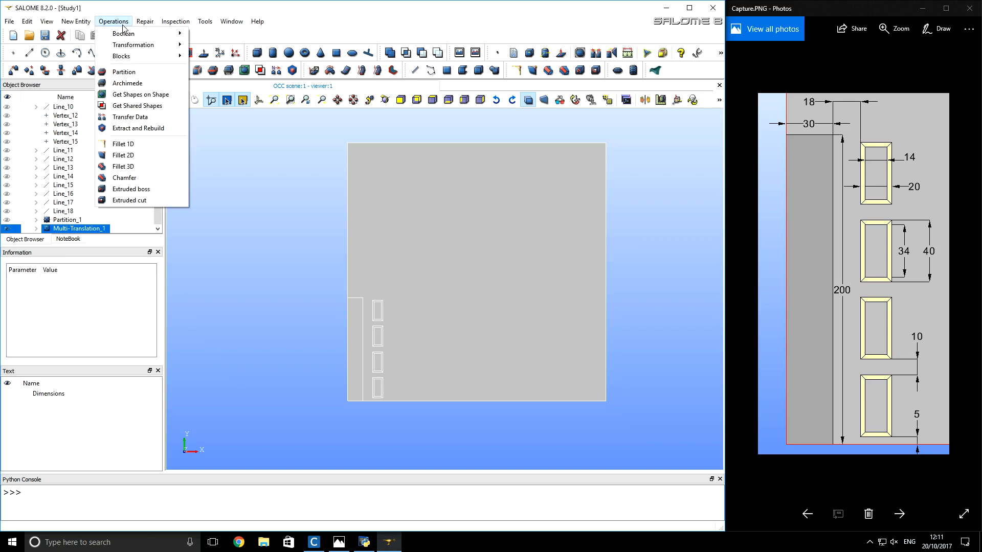
click(126, 72)
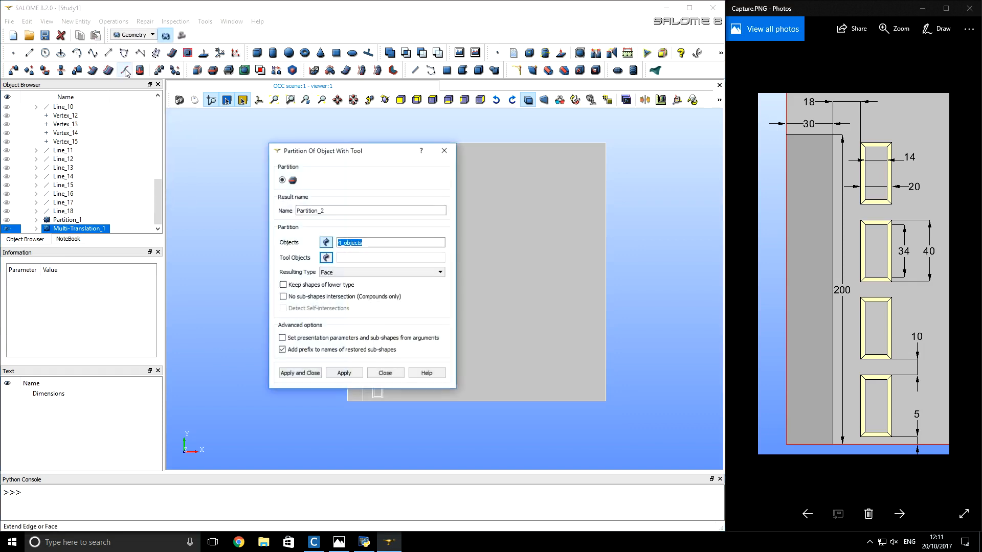
click(306, 373)
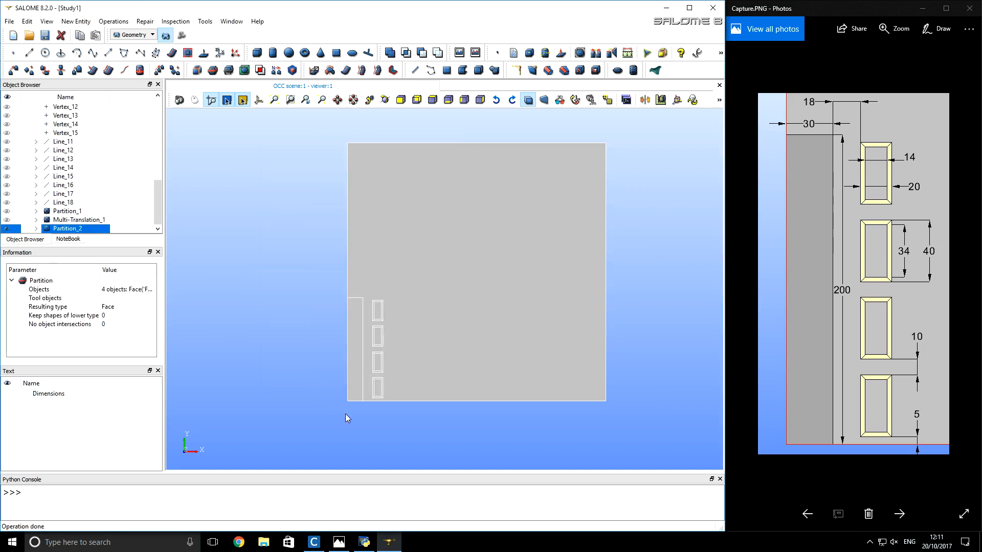
- Create a face group named billet from the tall rectangle's face in Partition_2, and expand that partition in the object tree
scroll(352, 411, up, 3)
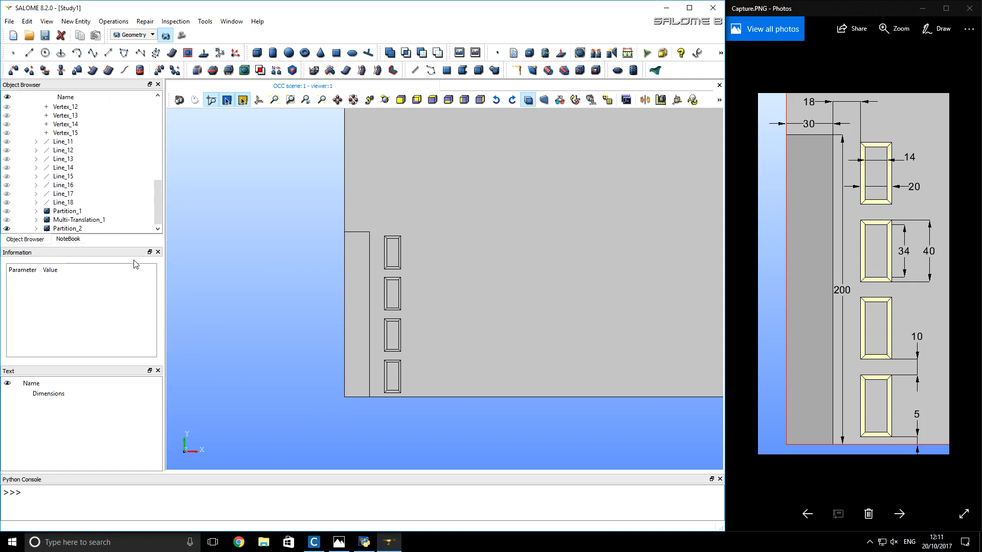
click(71, 229)
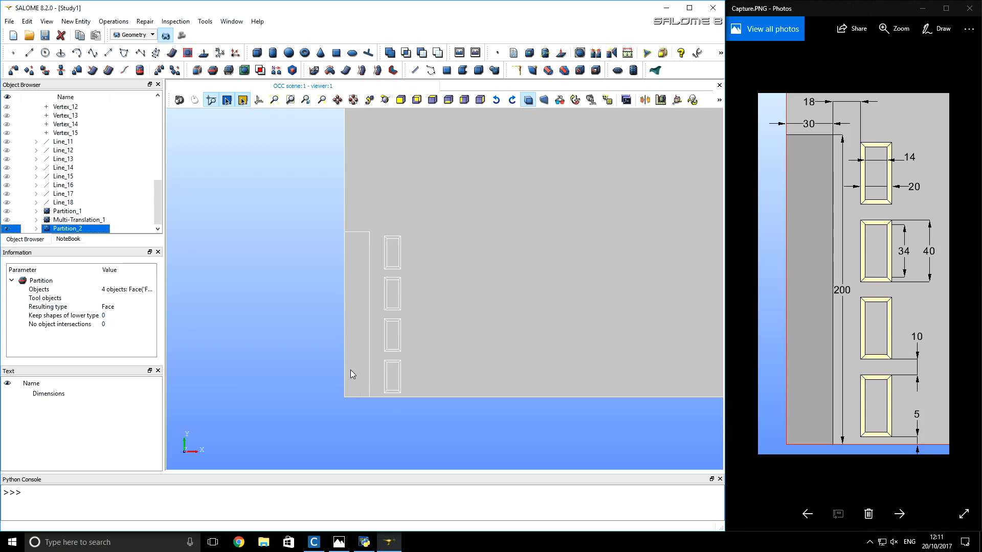
click(82, 23)
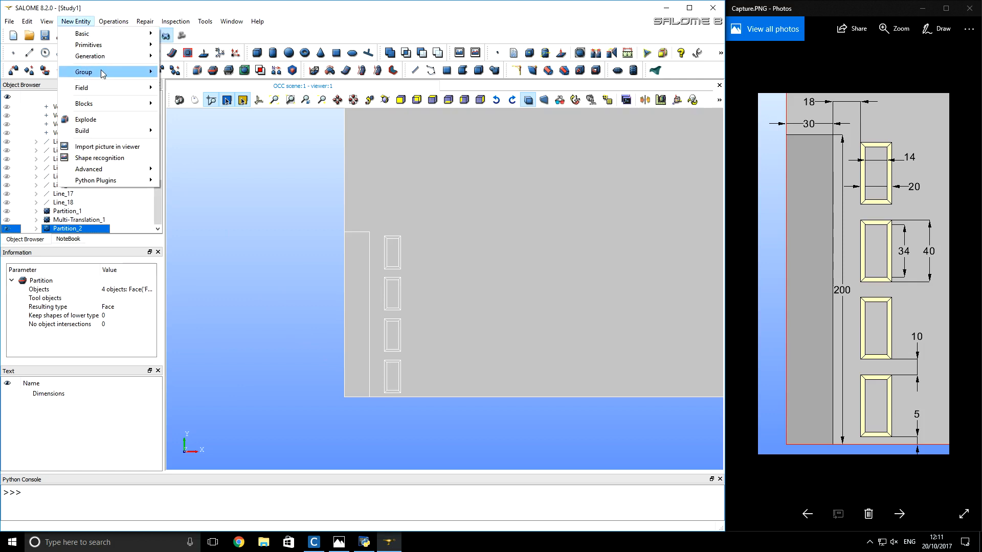
mouse_move(102, 74)
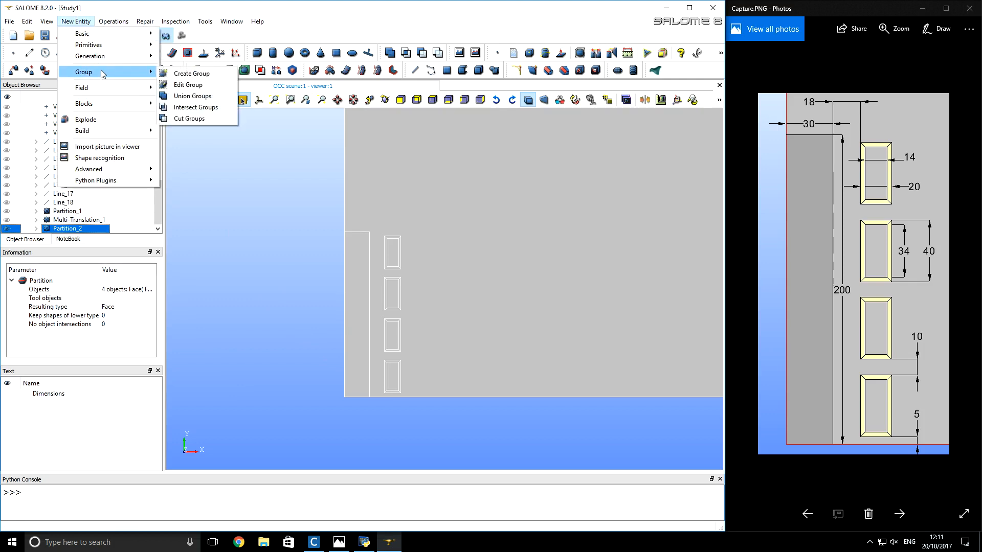
click(183, 74)
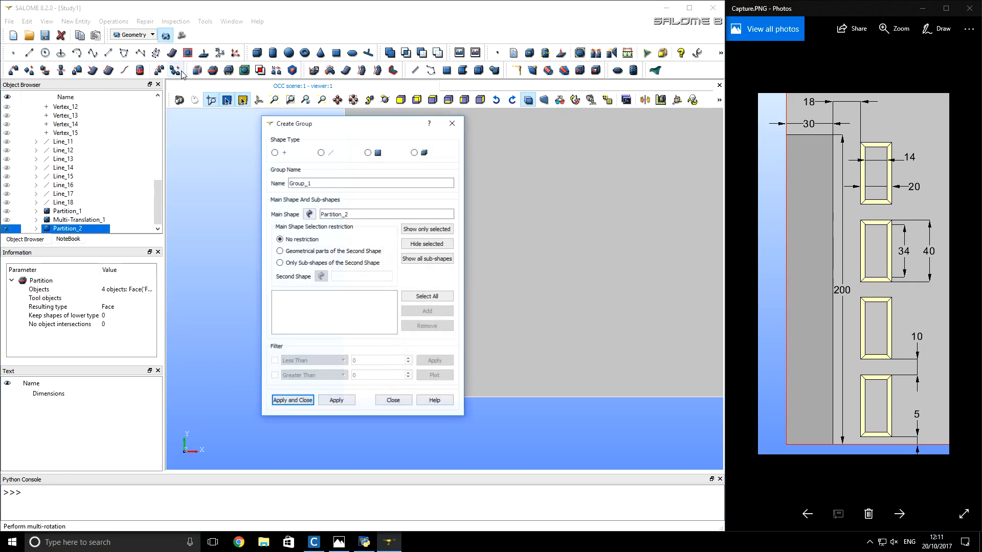
drag(314, 127, 142, 122)
click(197, 147)
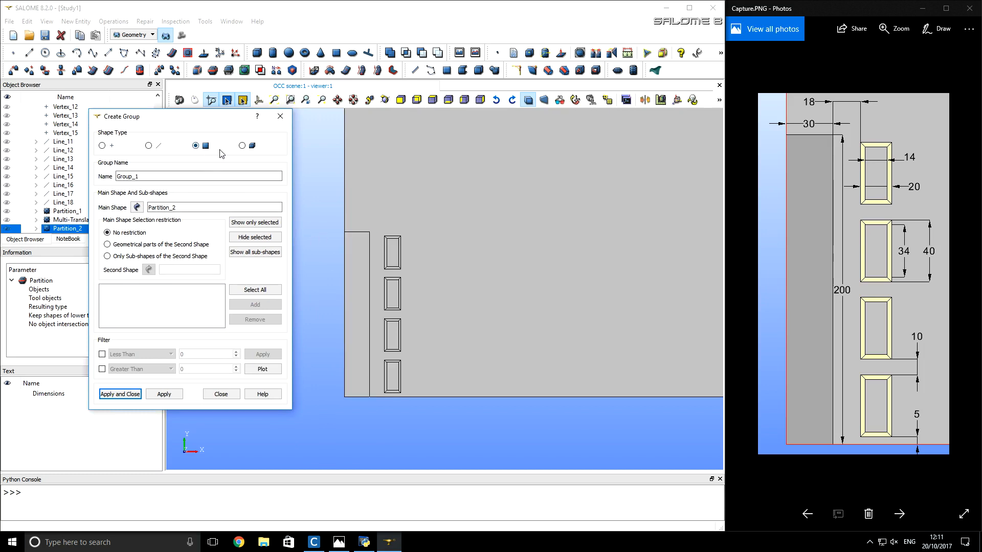
click(355, 277)
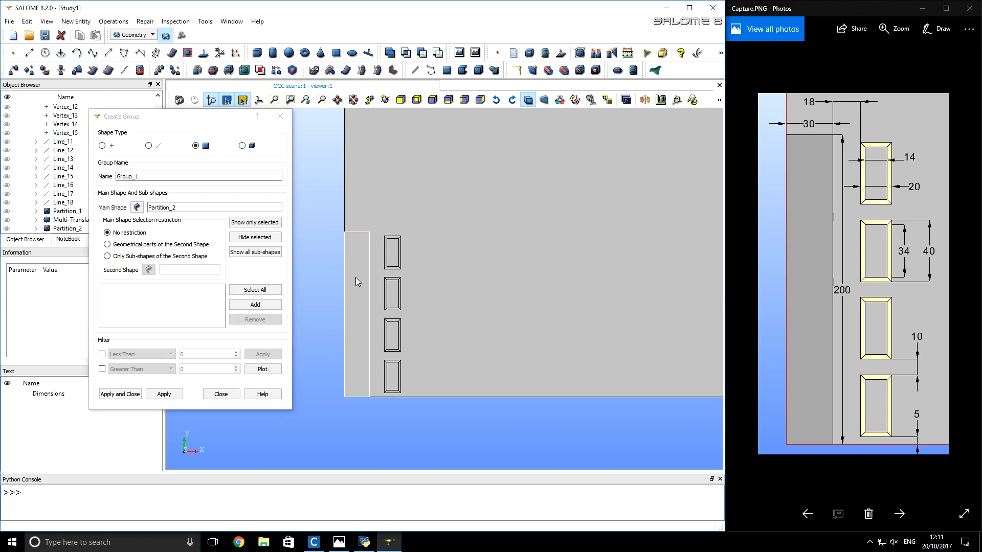
click(256, 304)
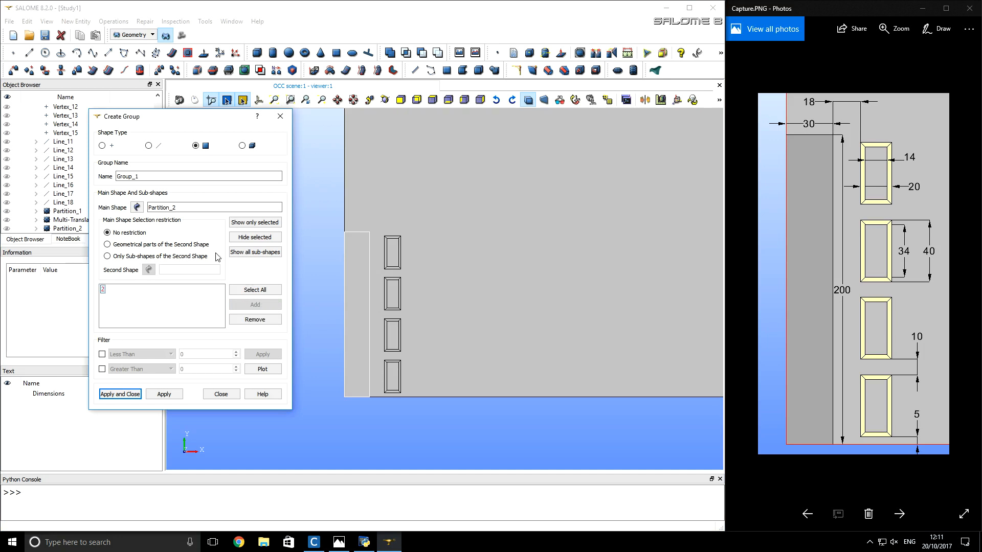
double_click(188, 175)
text(billet)
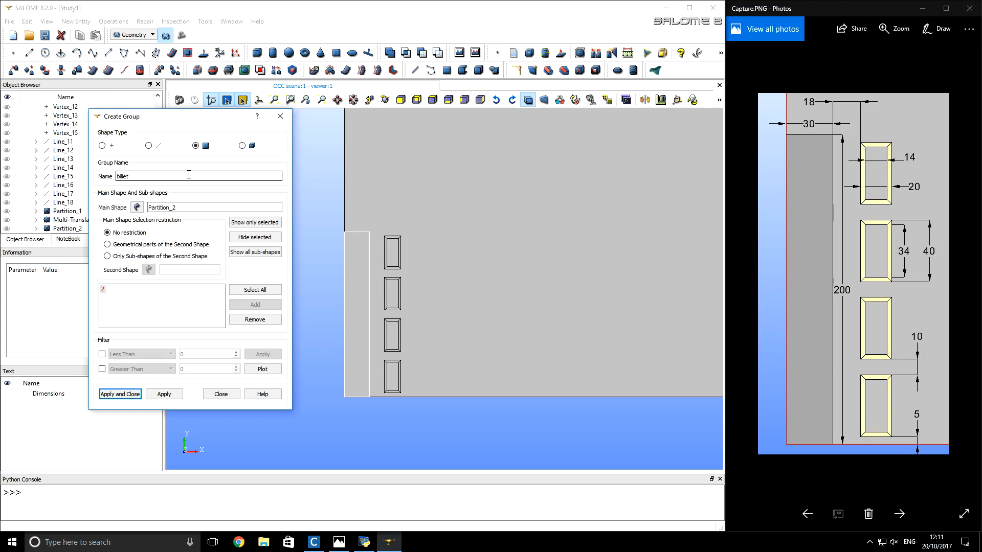
click(163, 393)
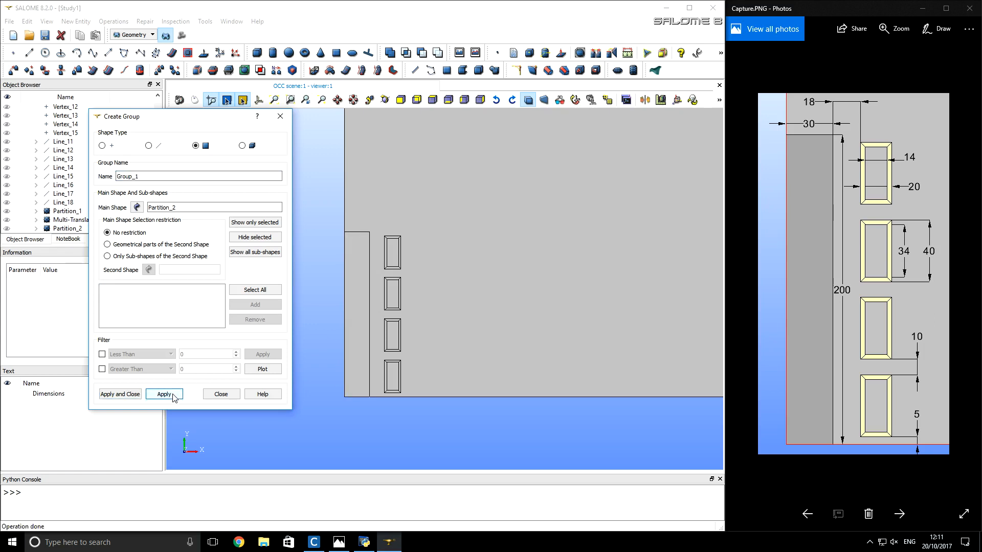
click(37, 229)
click(36, 228)
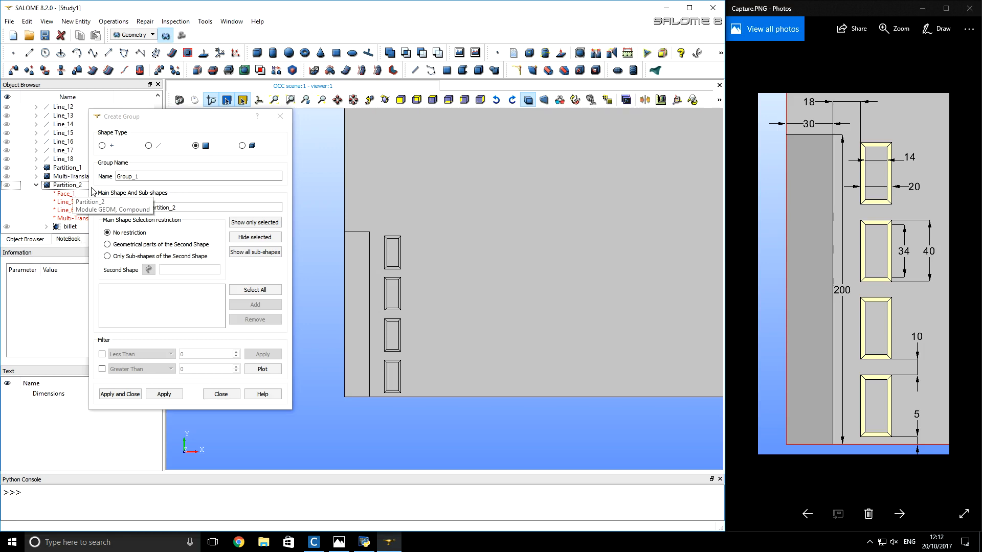
- Create a face group named air from Partition_2's large outer face and the four inner faces of the frames
click(383, 207)
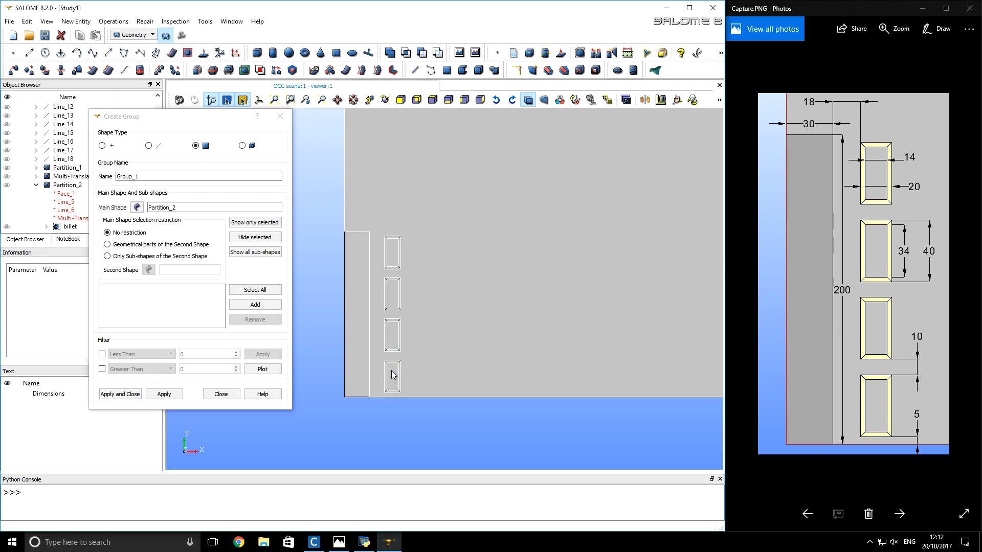
click(250, 306)
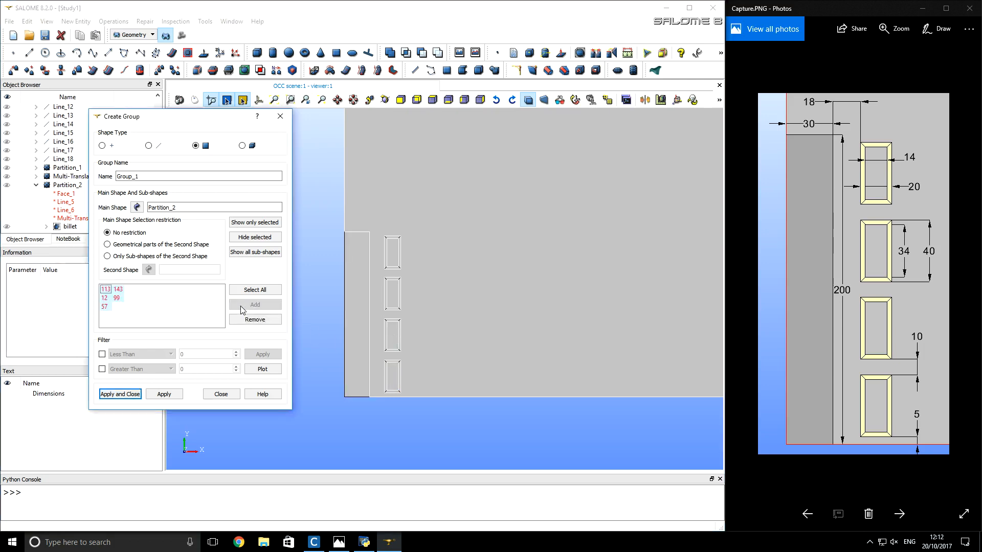
double_click(192, 177)
text(air)
click(179, 397)
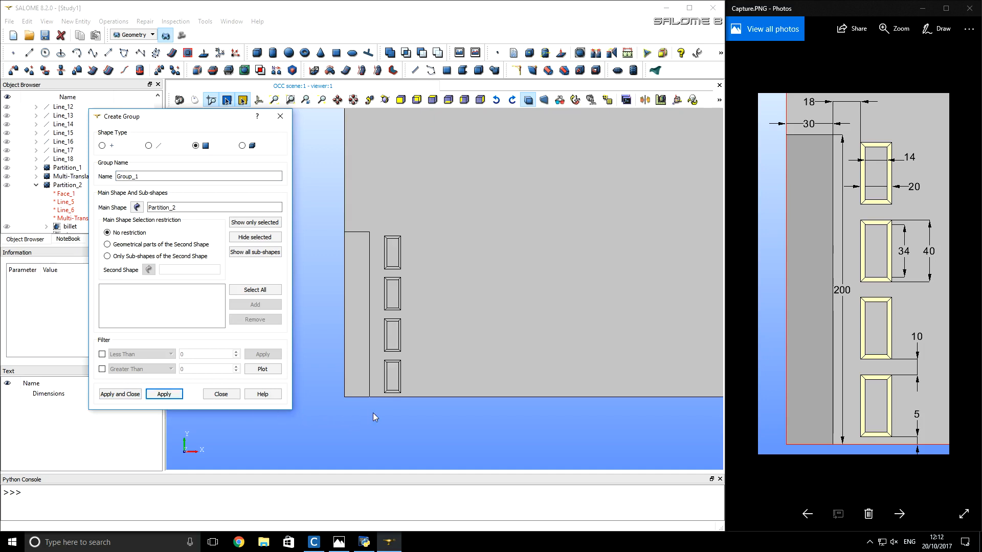
- Create a face group named win1 from the four mitred faces of the lowest frame, leaving out its inner face
scroll(395, 402, up, 4)
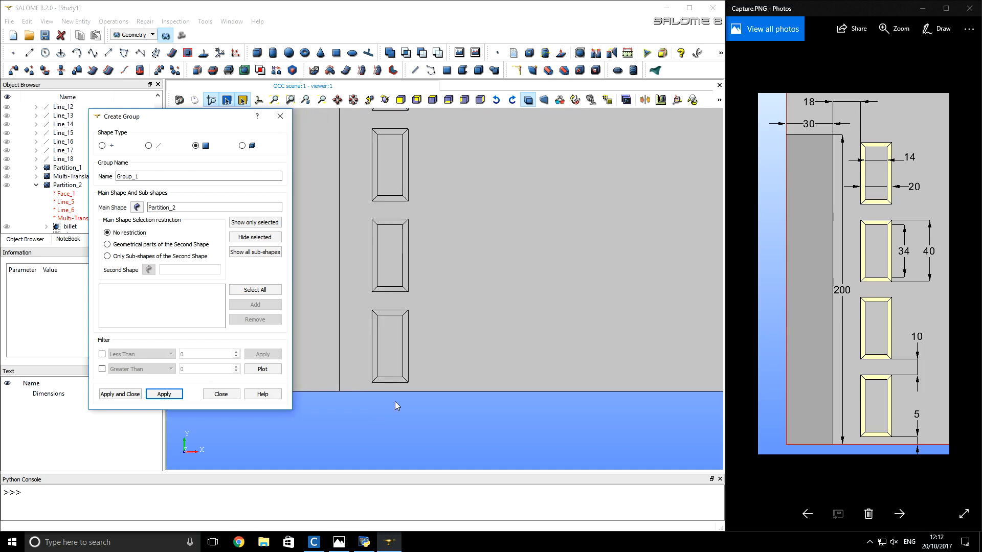
drag(413, 387, 361, 299)
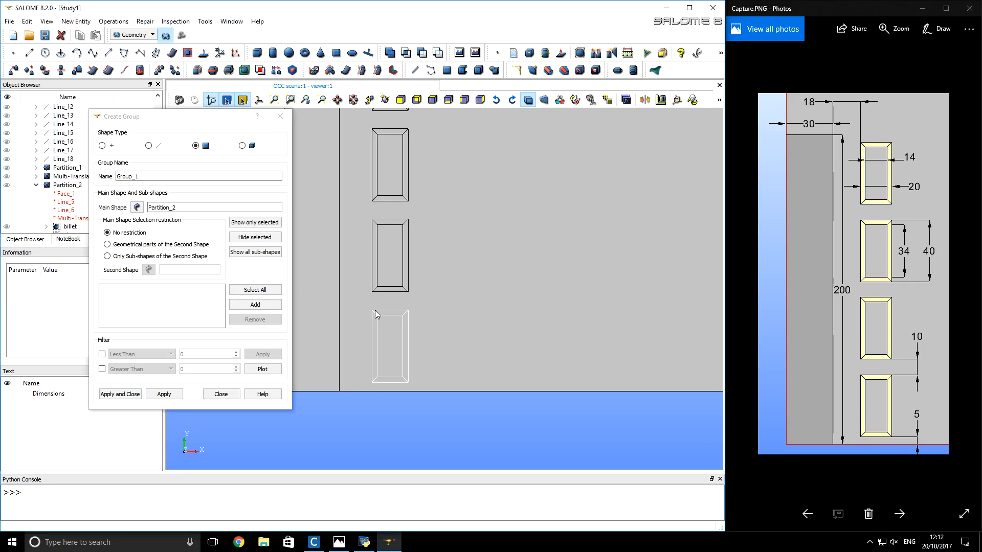
click(233, 304)
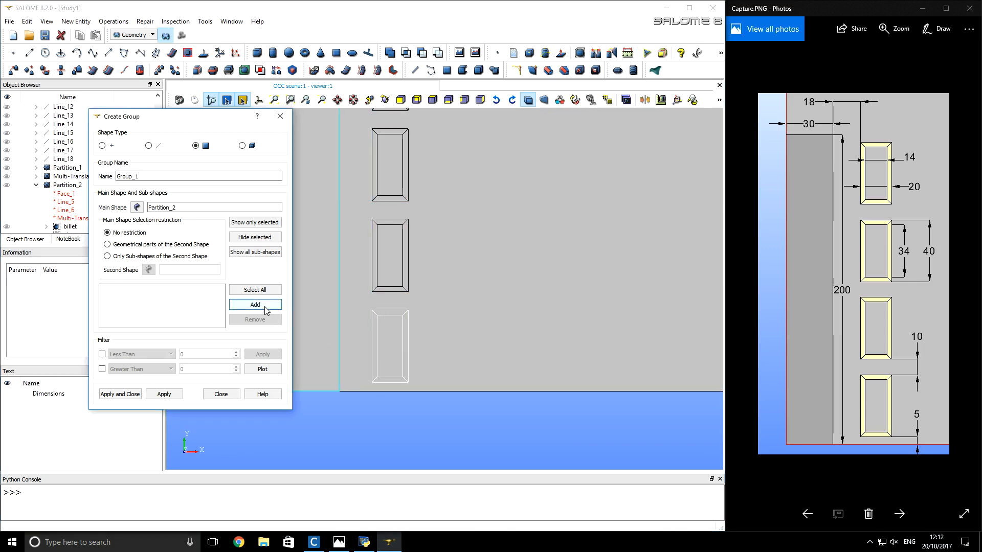
click(203, 316)
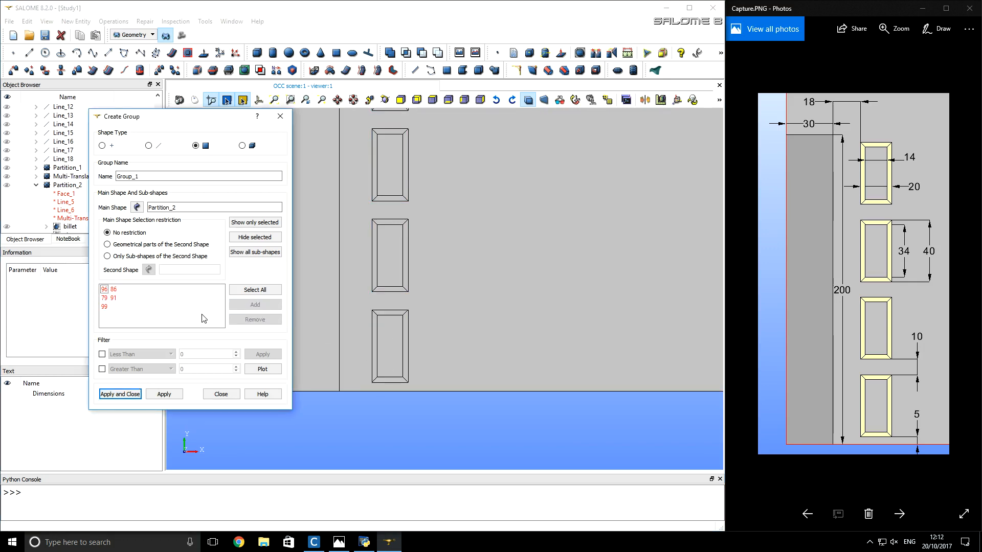
click(390, 340)
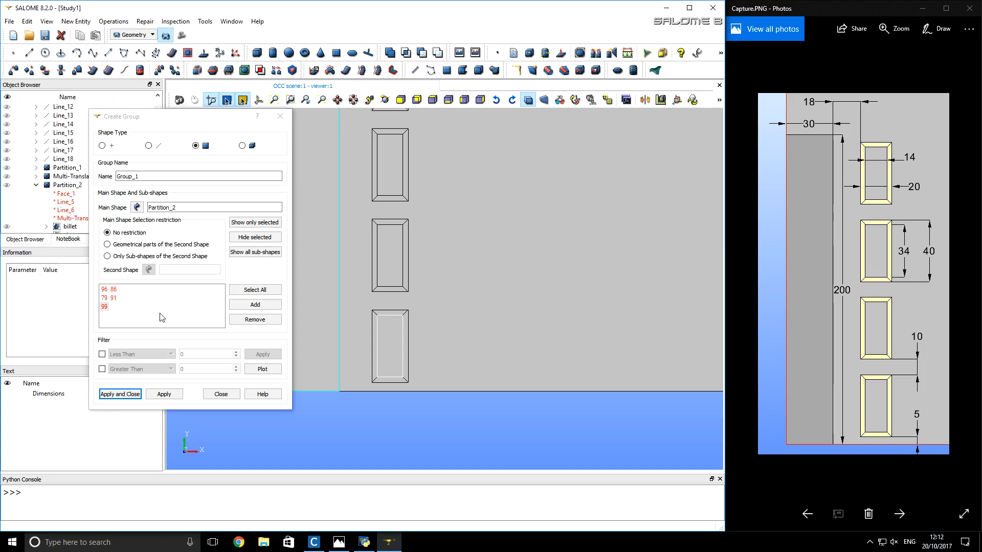
click(111, 309)
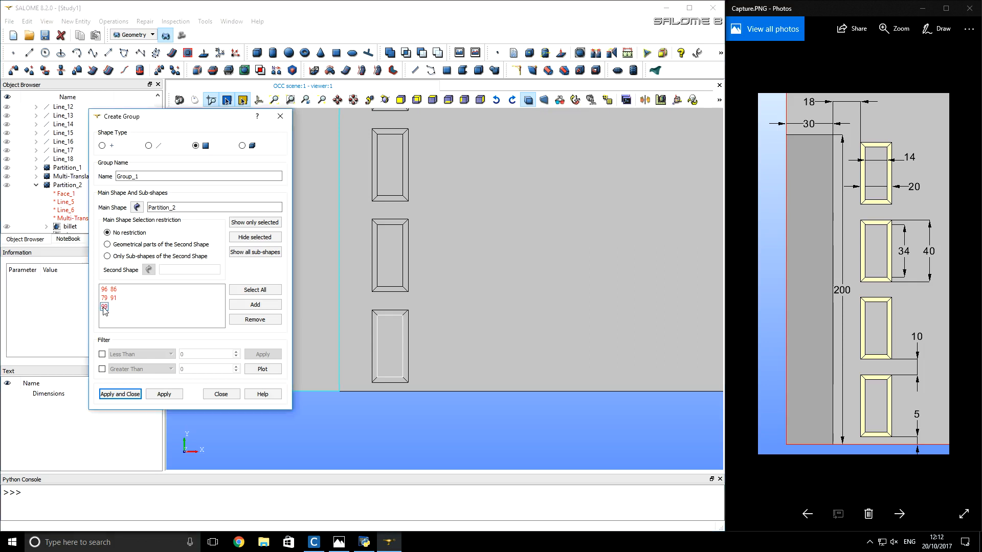
click(240, 320)
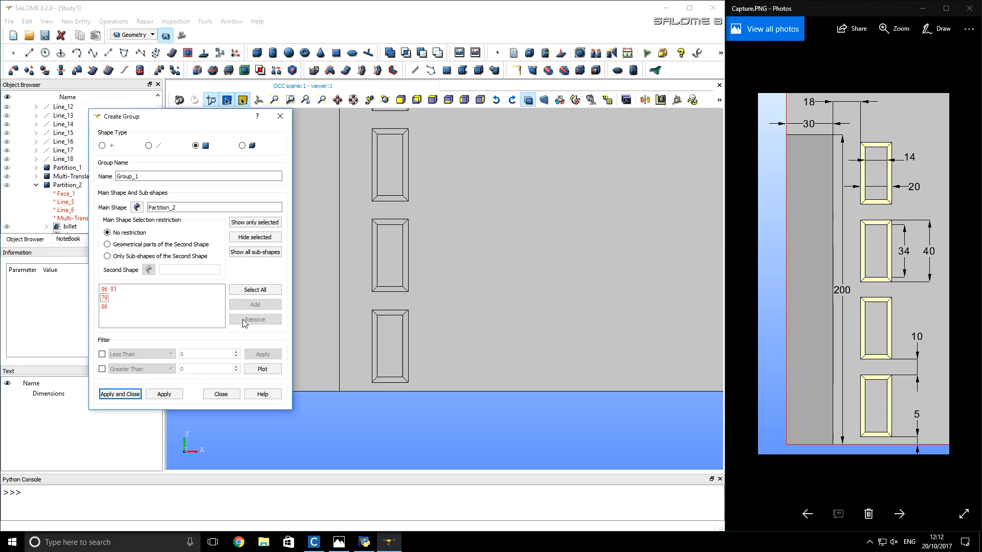
double_click(151, 177)
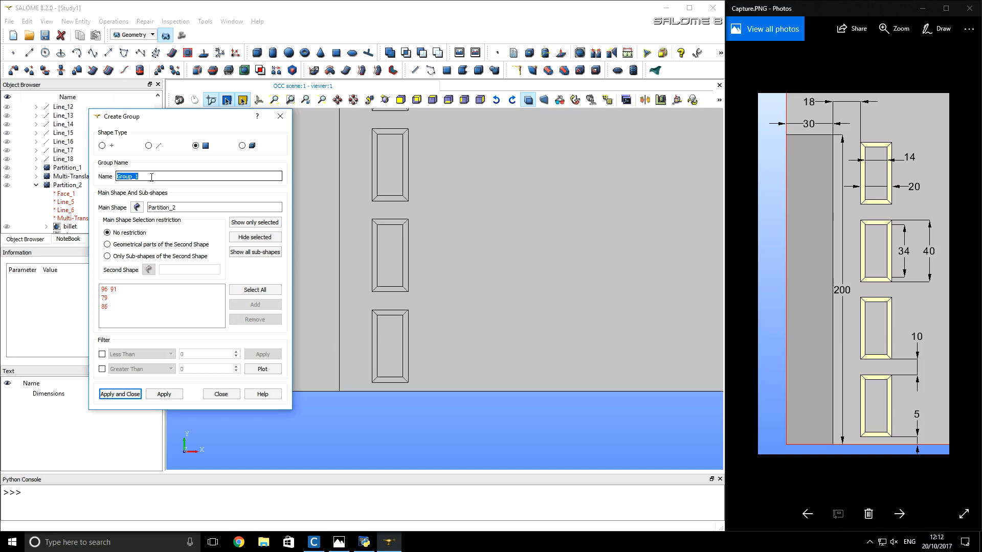
text(win1)
click(165, 395)
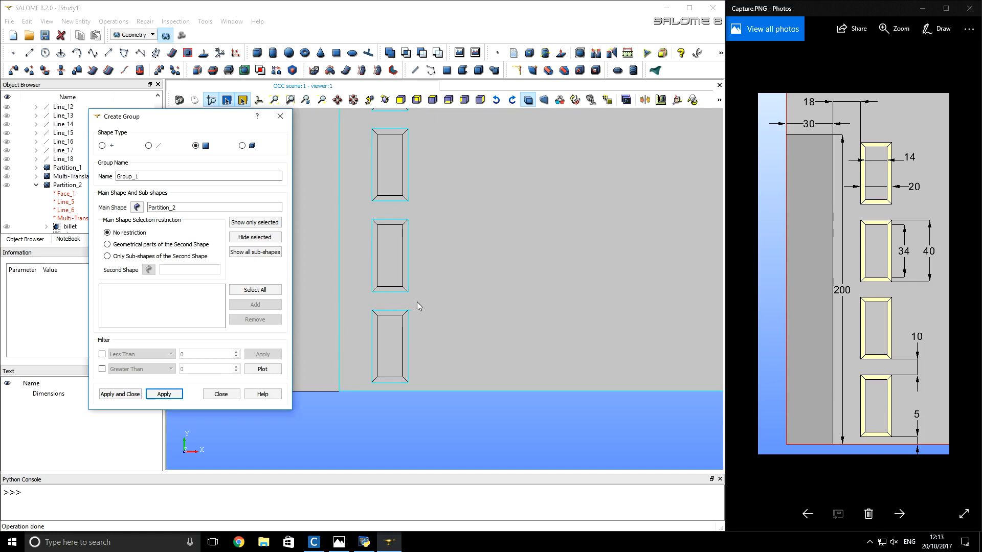
- Create a face group named wind from the four mitred faces of the second frame from below, without its inner face
click(399, 276)
double_click(205, 175)
text(wind)
click(265, 306)
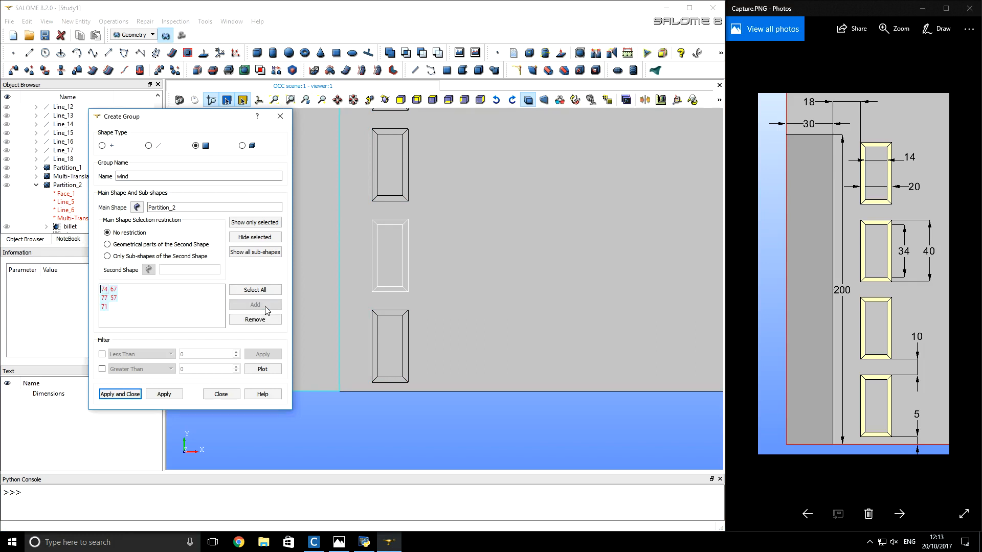
click(394, 254)
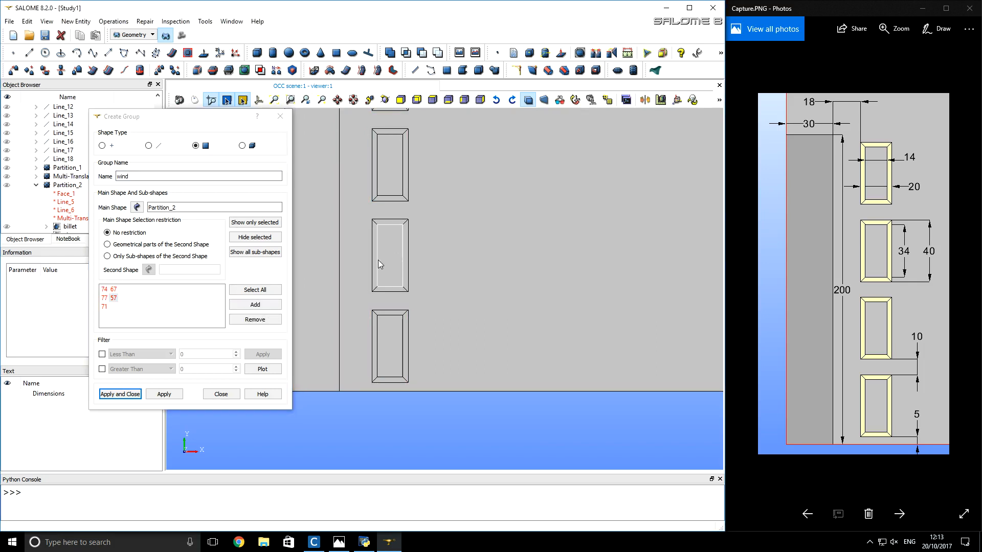
click(256, 320)
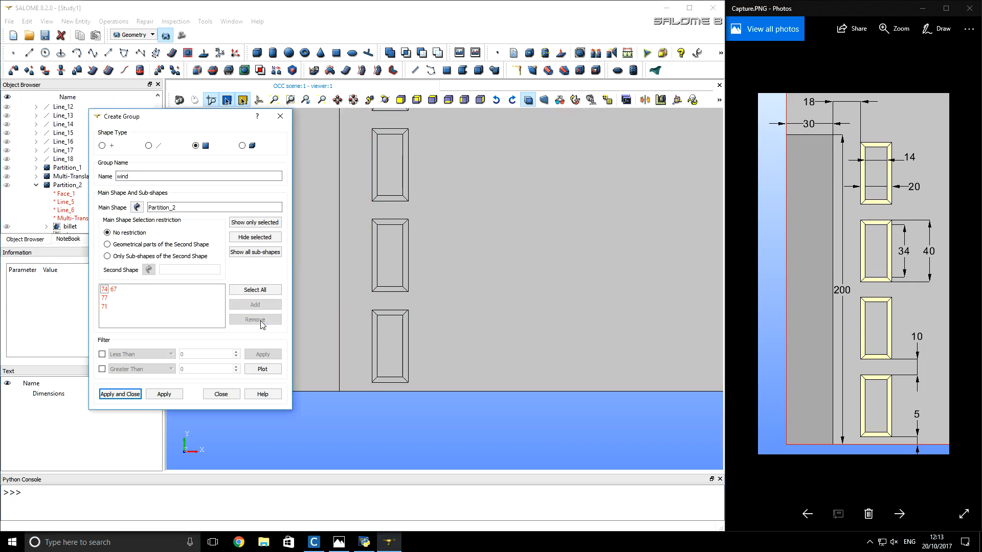
click(165, 394)
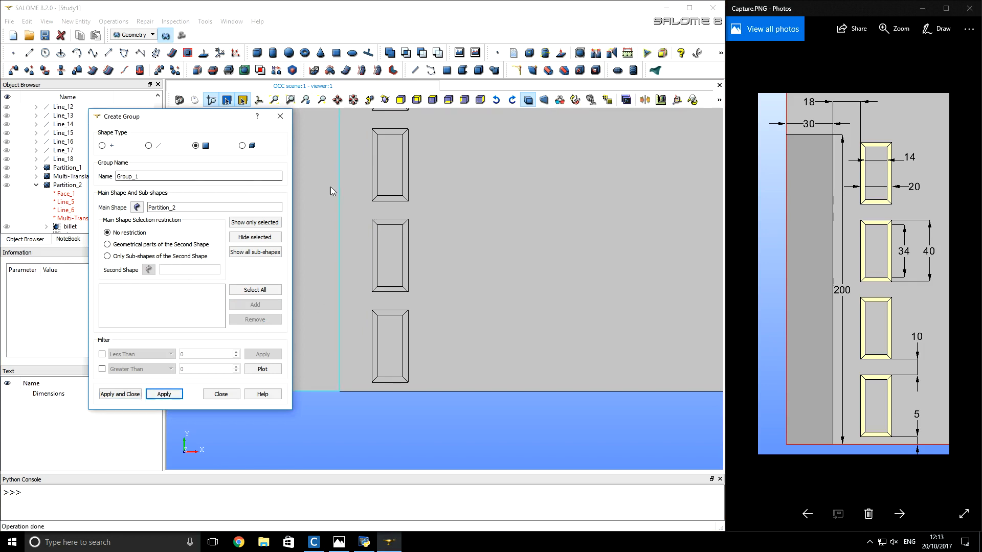
- Create a face group named wind3 from the four mitred faces of the third frame from below, without its inner face
drag(421, 208, 367, 153)
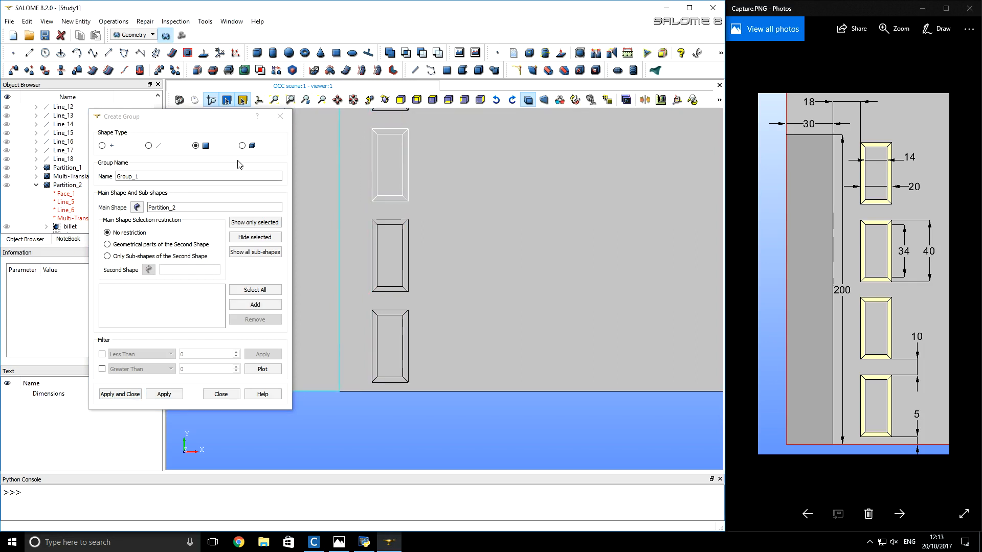
double_click(213, 174)
text(win)
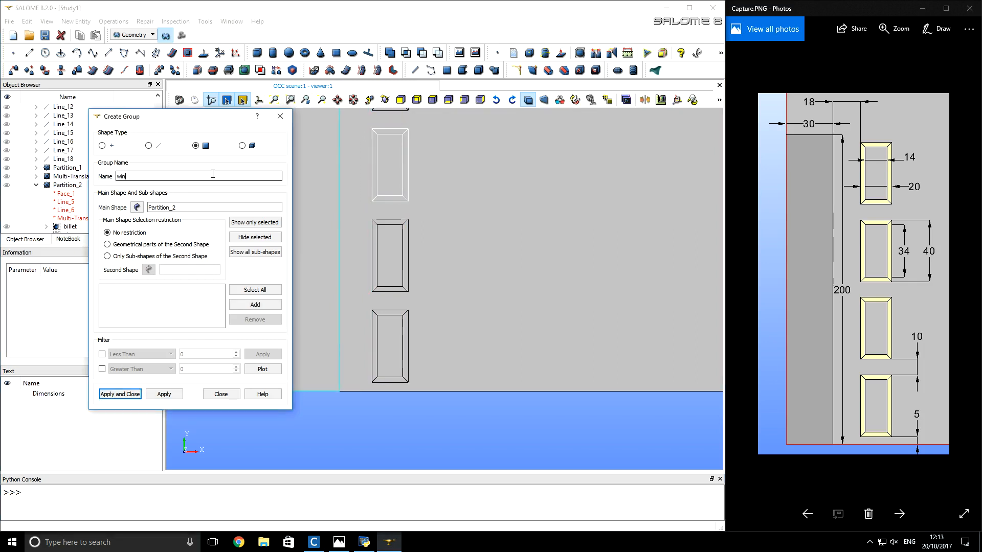
text(d3)
click(265, 305)
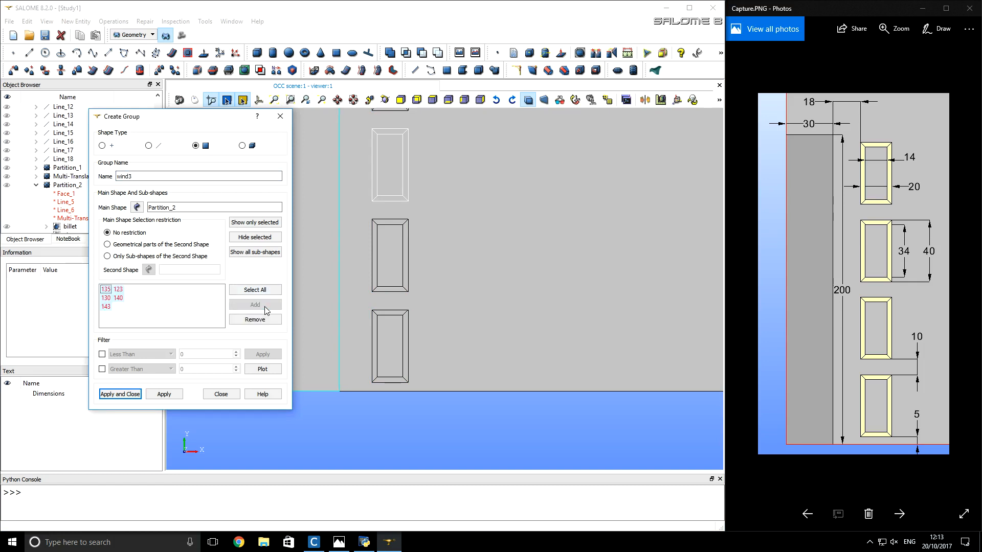
click(387, 176)
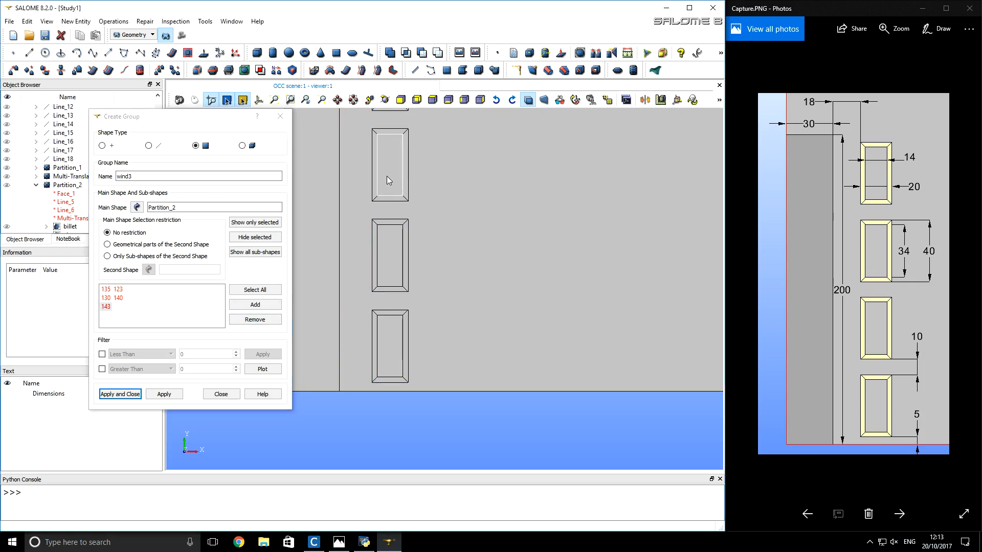
click(263, 318)
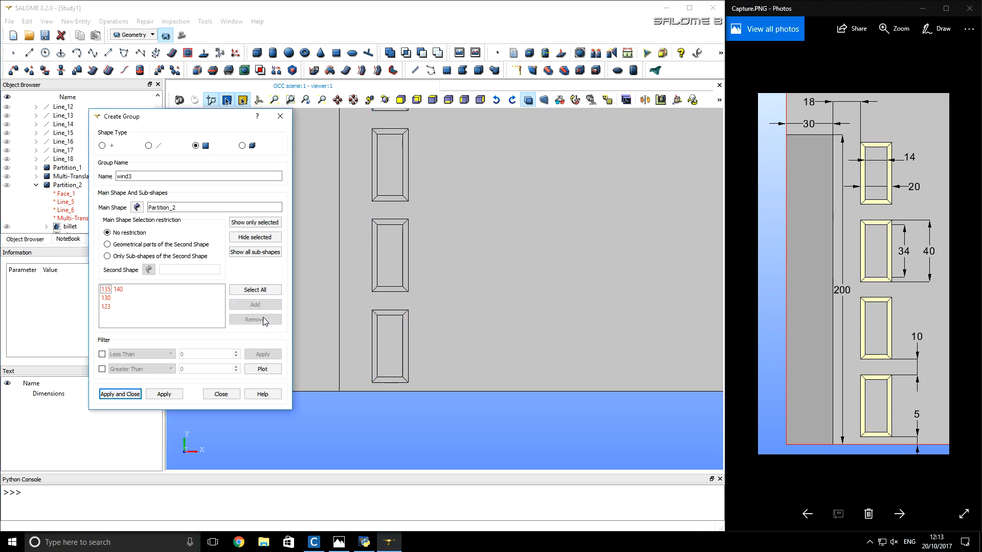
click(176, 396)
- Create a face group named wind4 from the uppermost frame's four mitred faces without its inner face, and finish creating face groups
scroll(409, 170, down, 5)
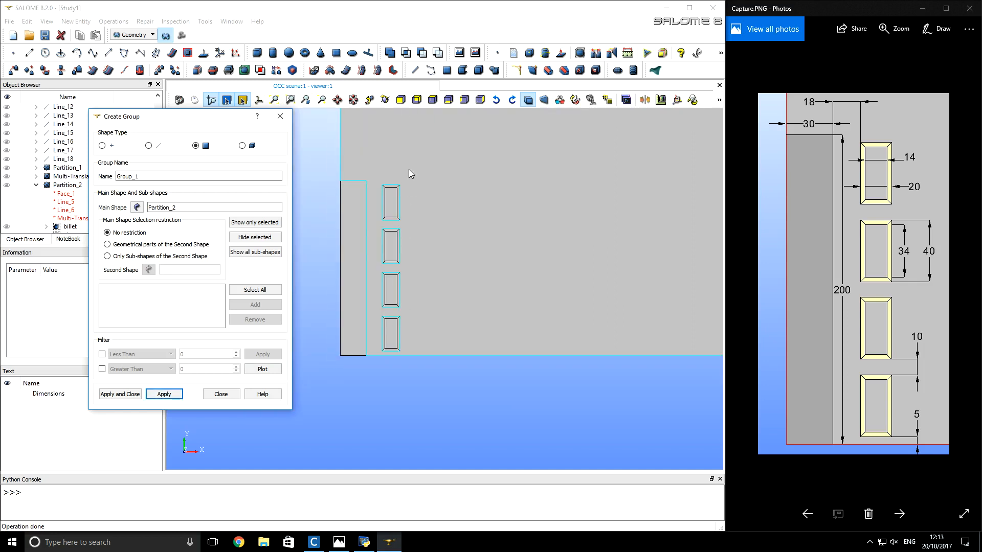
scroll(404, 179, up, 5)
drag(403, 300, 337, 216)
click(263, 304)
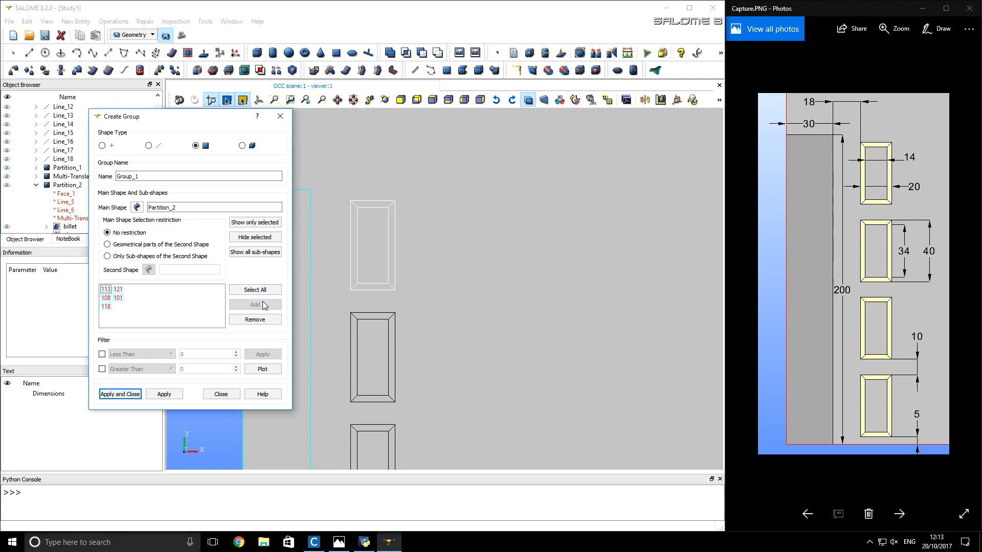
click(369, 260)
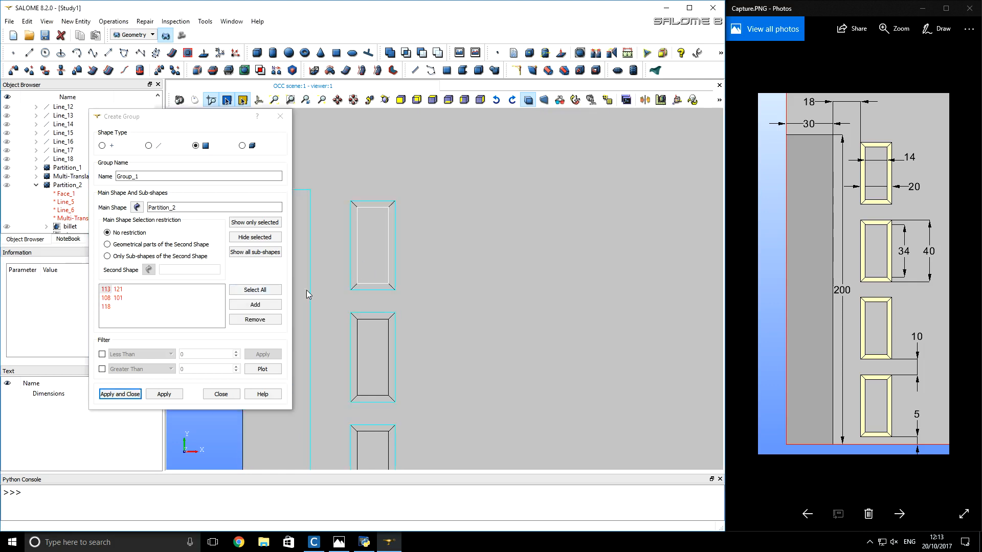
click(254, 320)
double_click(172, 176)
text(wind4)
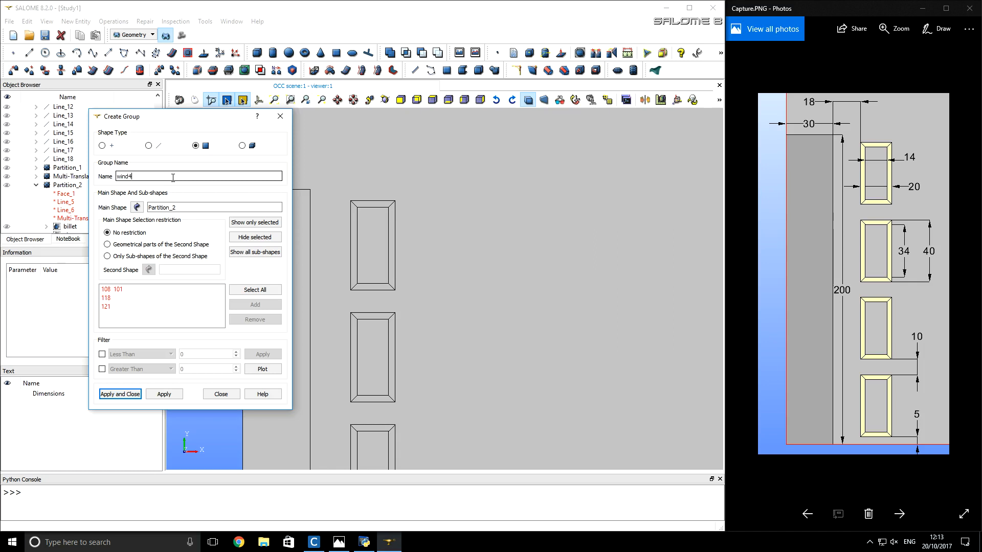
click(131, 395)
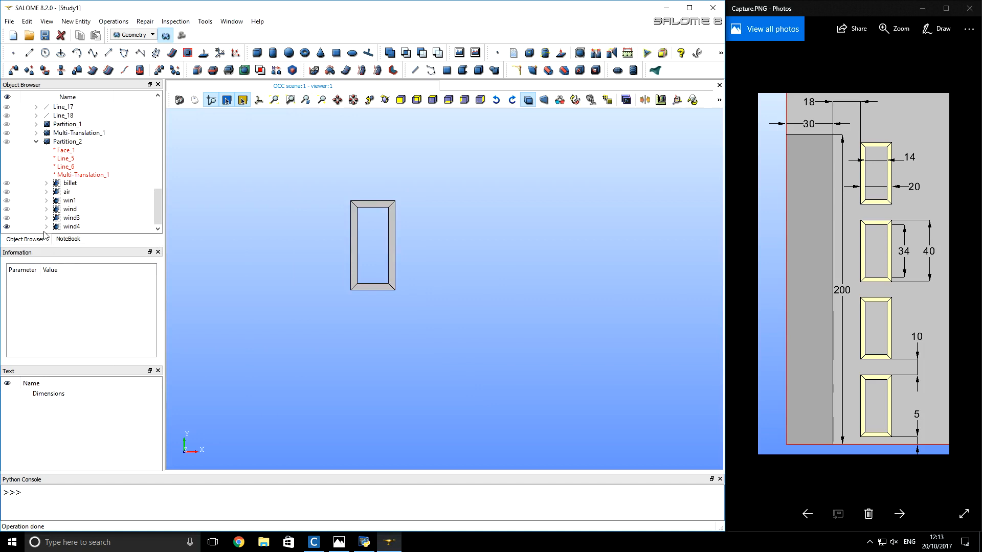
- Show the billet, air, win1, wind and wind3 groups together with wind4 to check that they cover the whole geometry
click(7, 184)
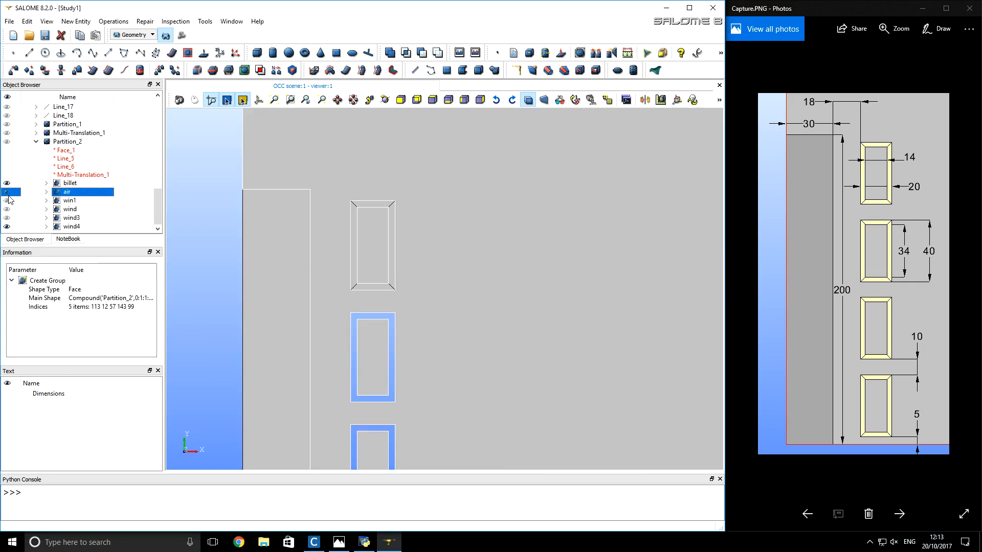
scroll(179, 259, down, 5)
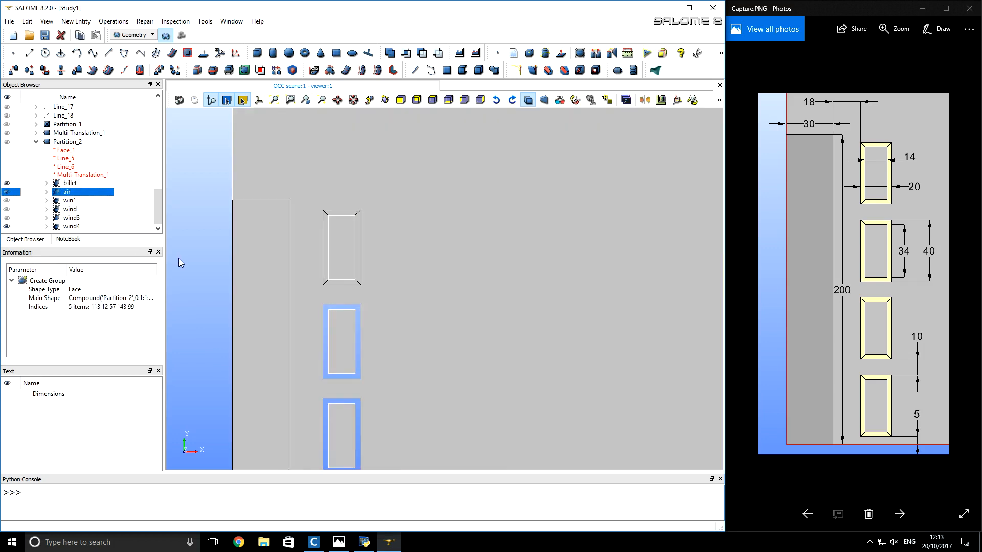
click(7, 201)
click(6, 210)
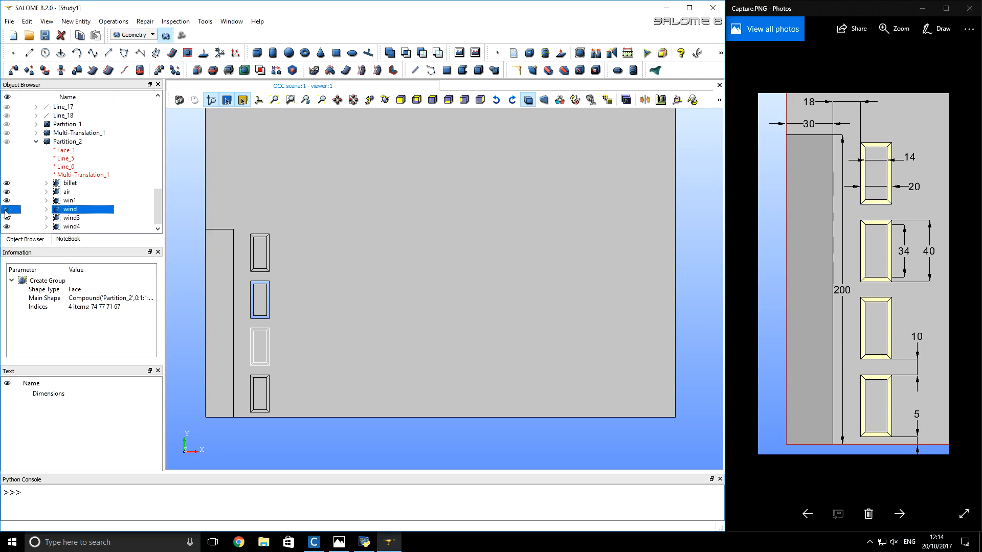
click(7, 218)
click(70, 228)
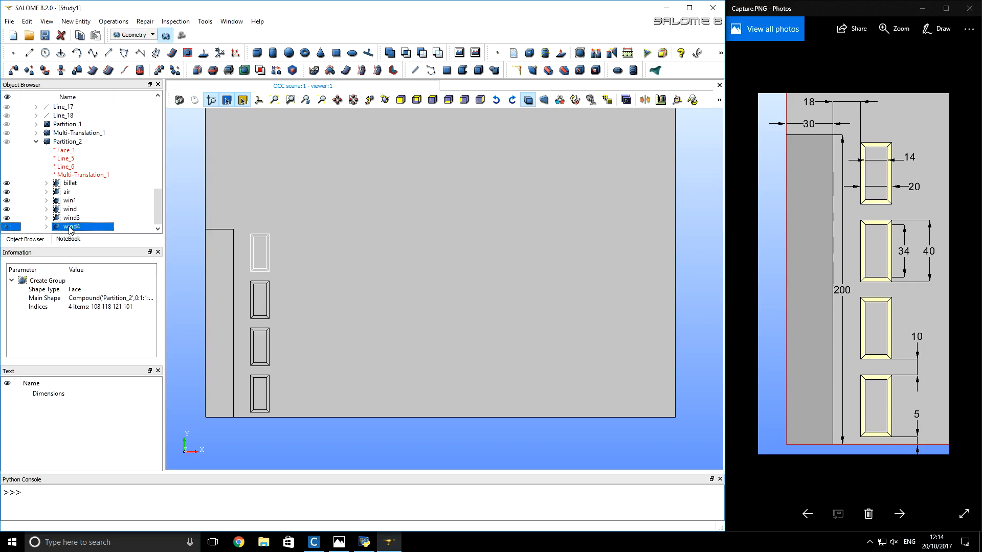
click(177, 261)
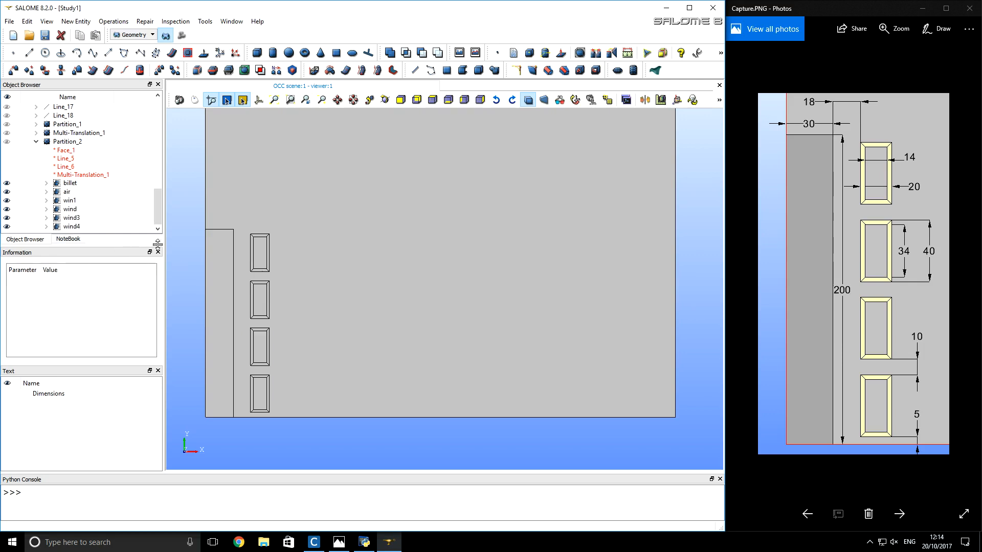
- Create an edge group named billetaxis on Partition_2 from the billet rectangle's left vertical edge
click(76, 143)
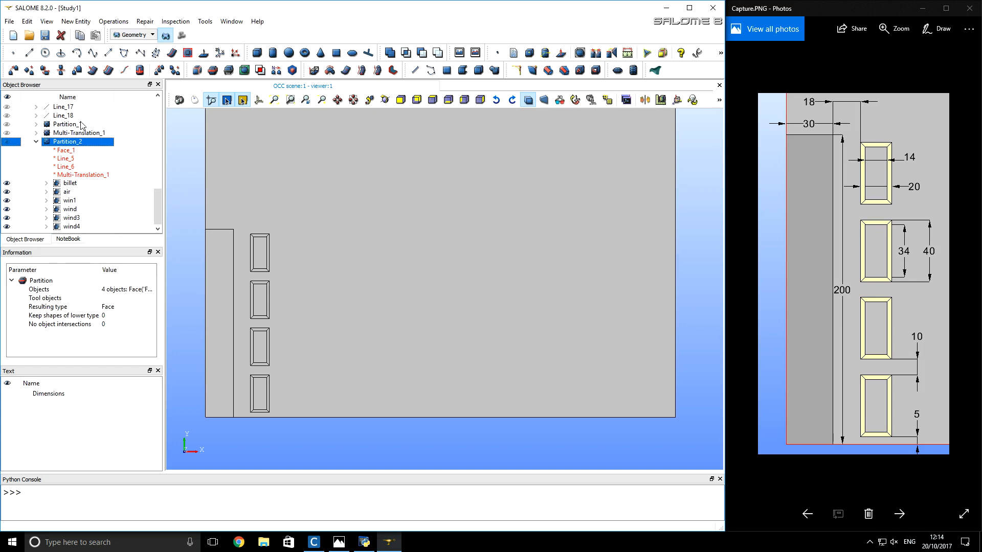
click(87, 24)
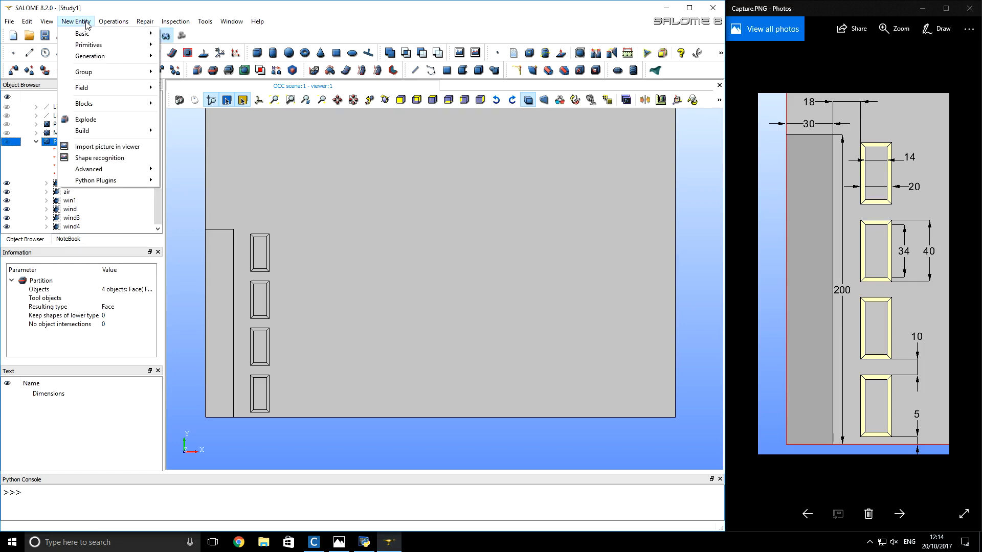
mouse_move(96, 74)
click(176, 74)
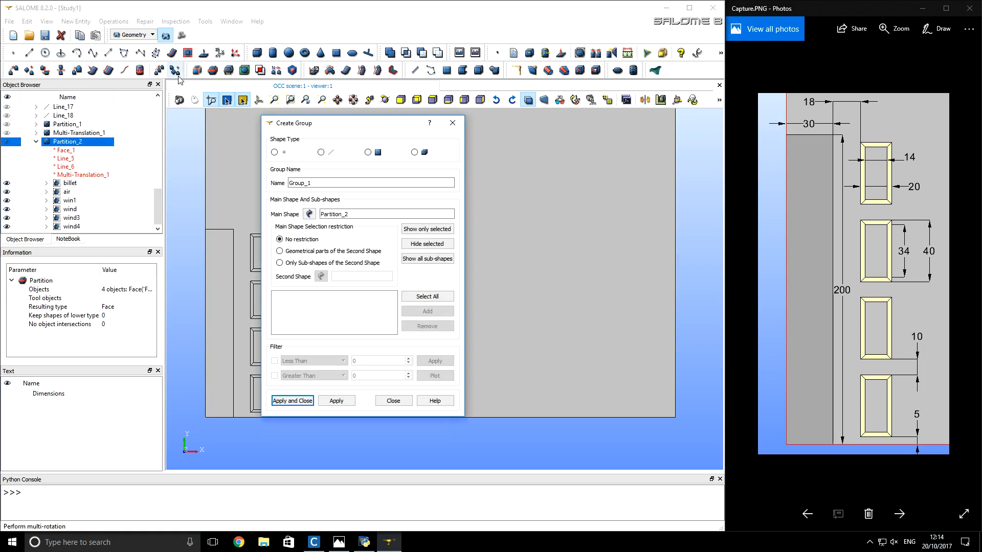
drag(298, 124, 447, 123)
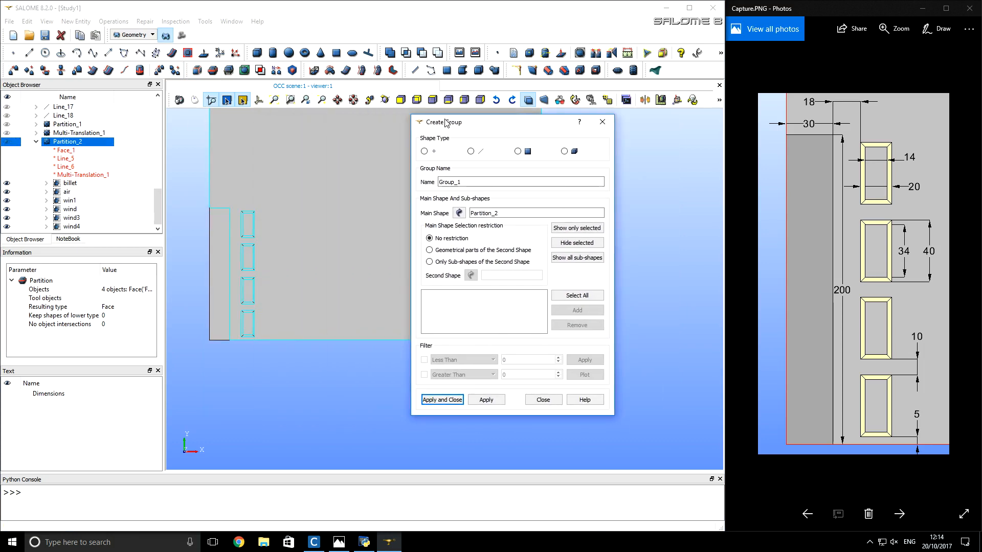
click(472, 153)
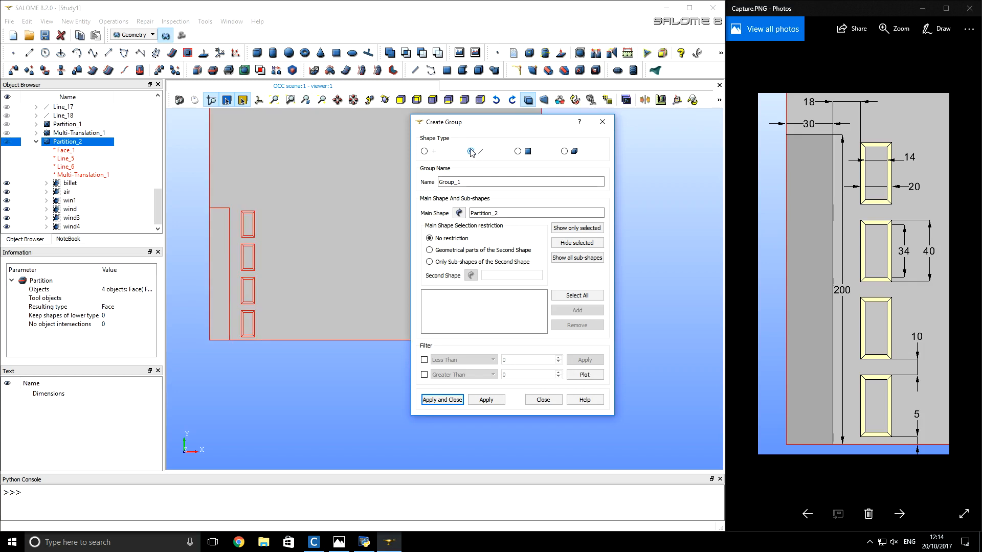
click(210, 254)
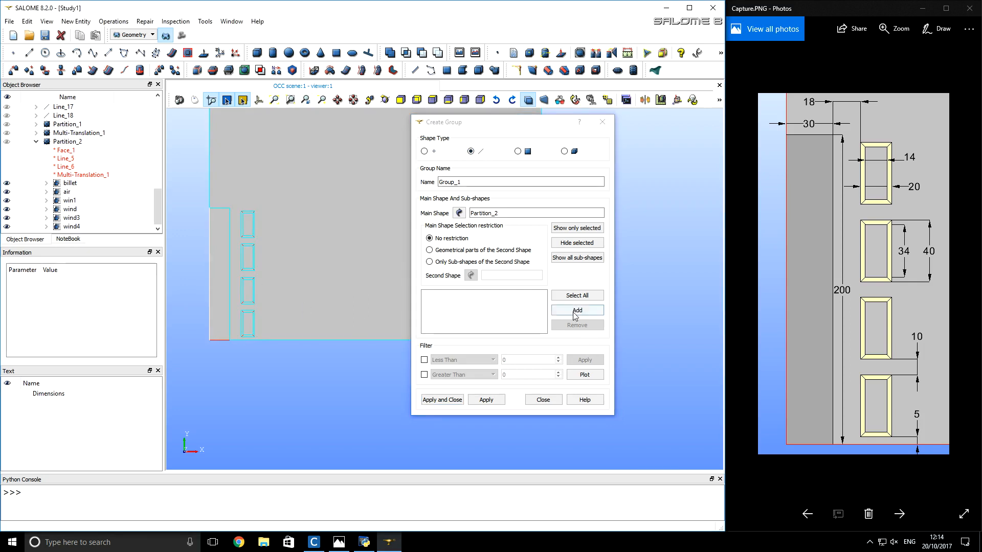
click(575, 312)
click(485, 183)
double_click(486, 183)
text(billetaxis)
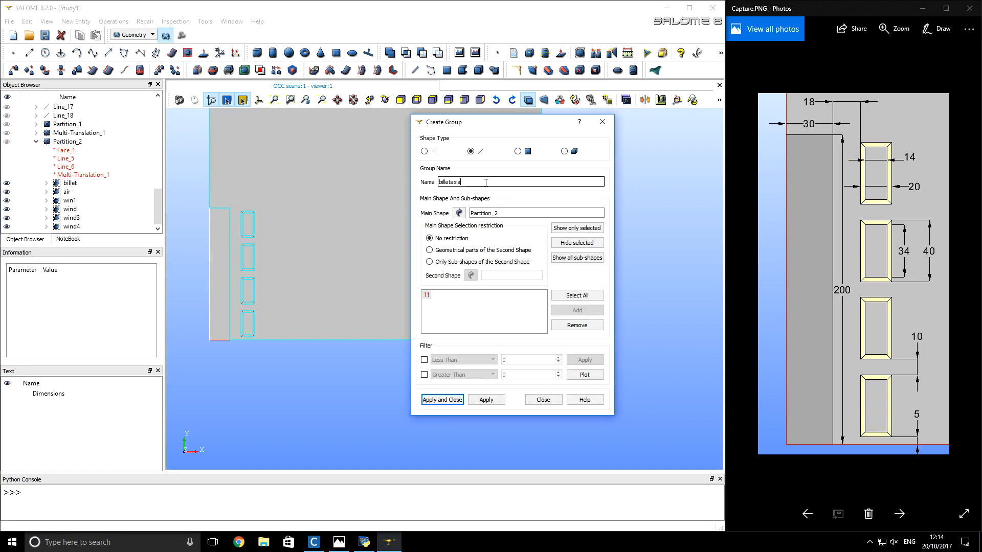
click(500, 401)
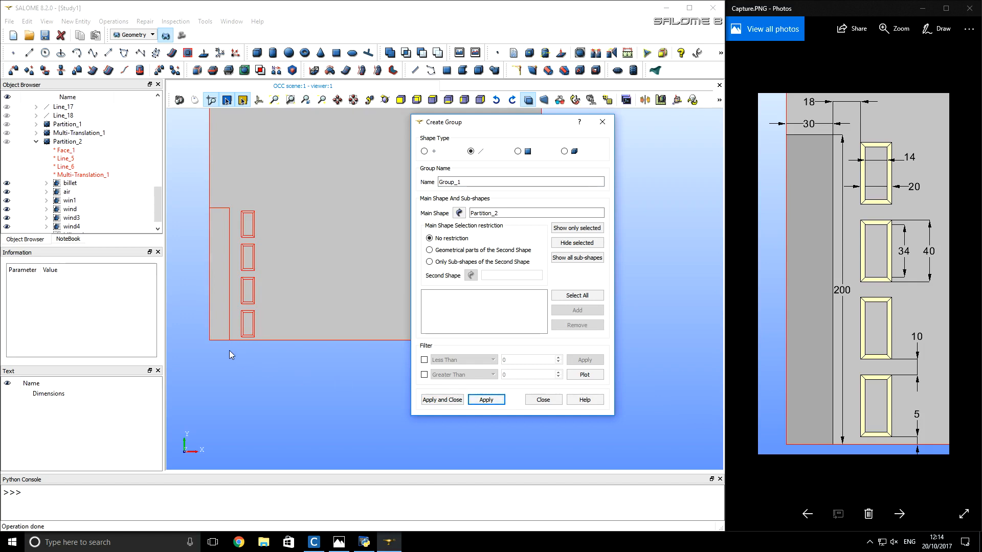
- Create an edge group named billetsym from the billet rectangle's bottom edge
click(220, 341)
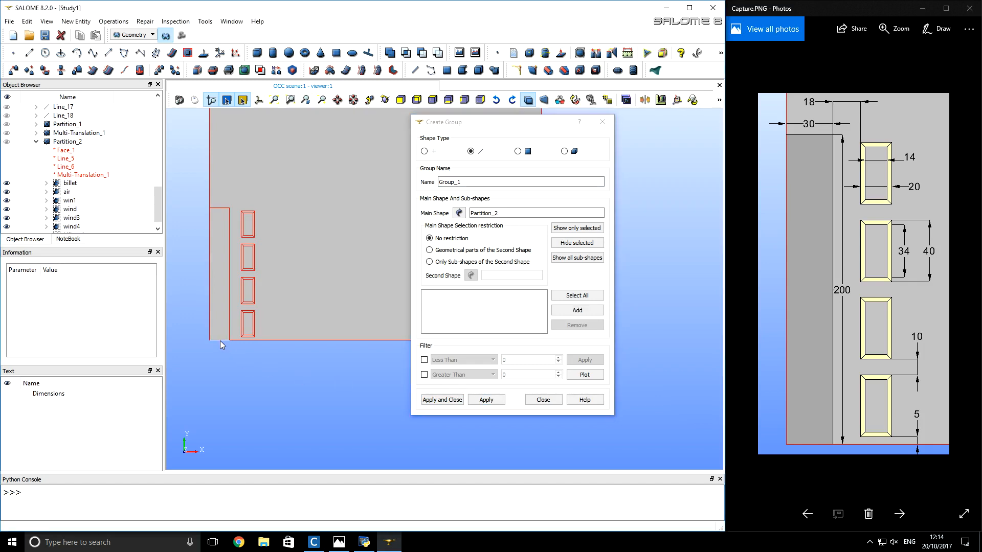
click(581, 309)
double_click(491, 181)
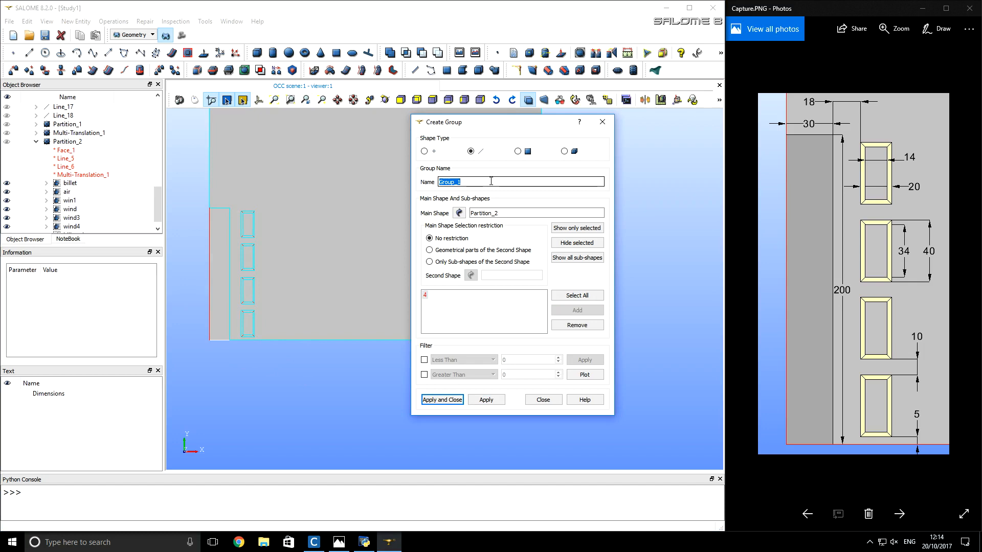
text(billetsym)
click(486, 399)
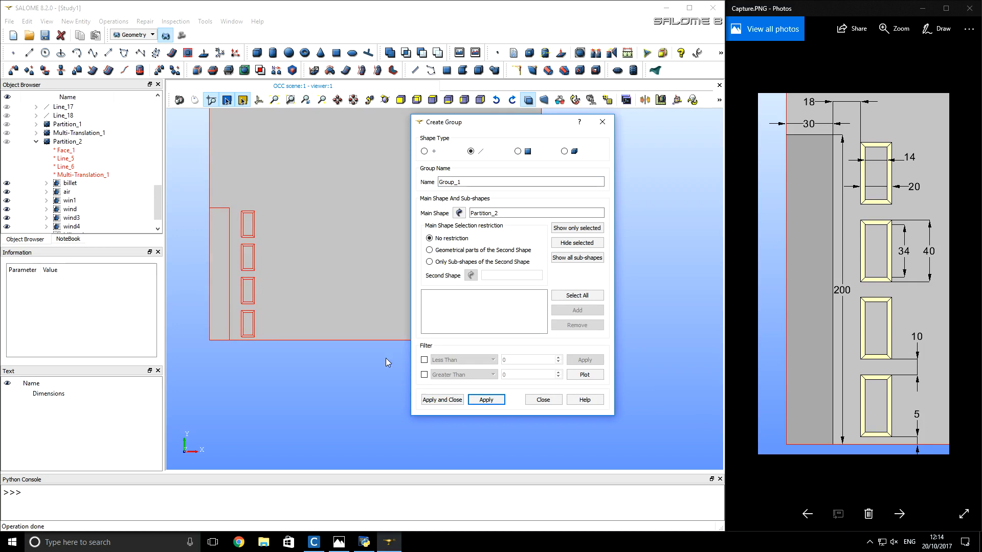
- Create an edge group named airaxis from the large face's left vertical edge above the billet
click(210, 179)
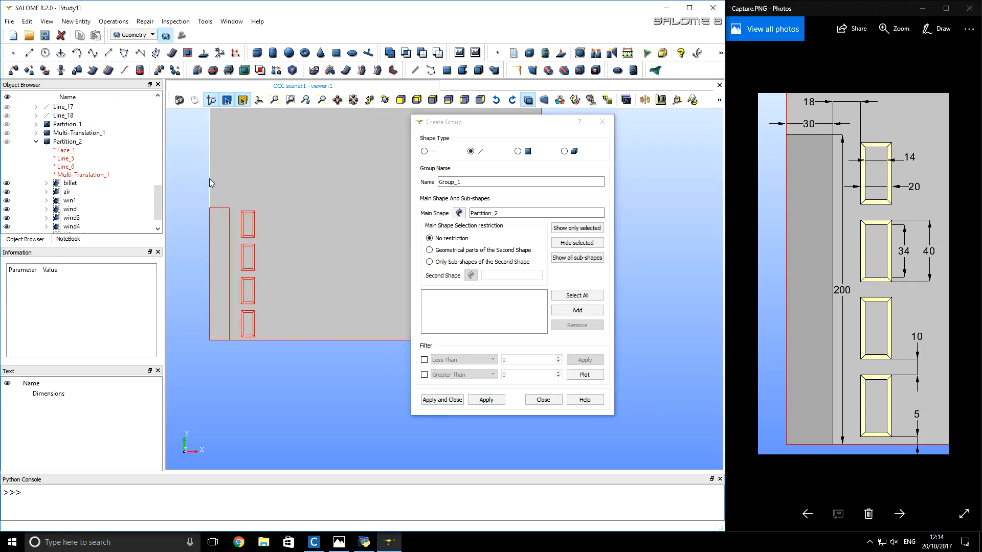
click(578, 310)
double_click(524, 181)
text(airaxis)
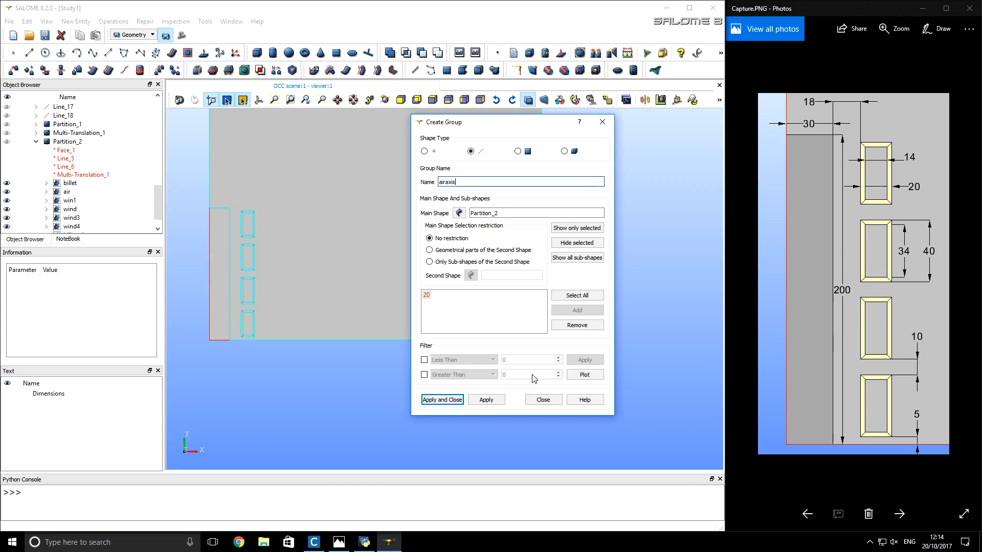
click(499, 401)
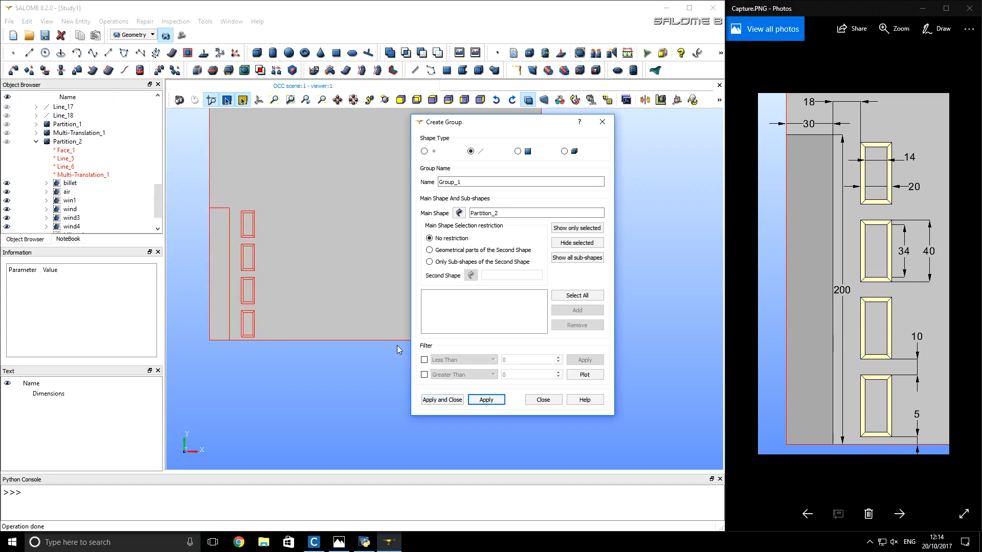
- Create an edge group named airsym from the large face's bottom edge beside the billet
click(577, 310)
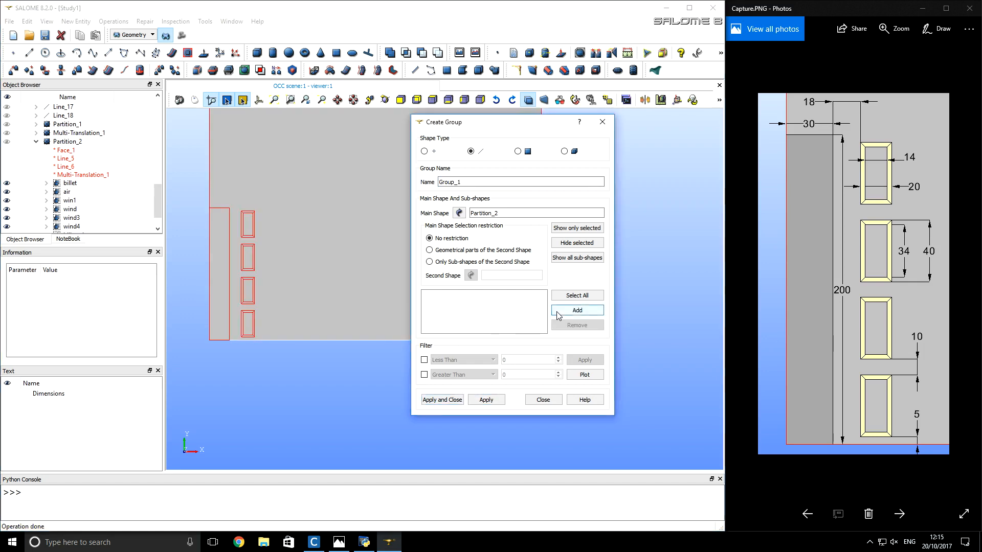
double_click(485, 181)
text(airsym)
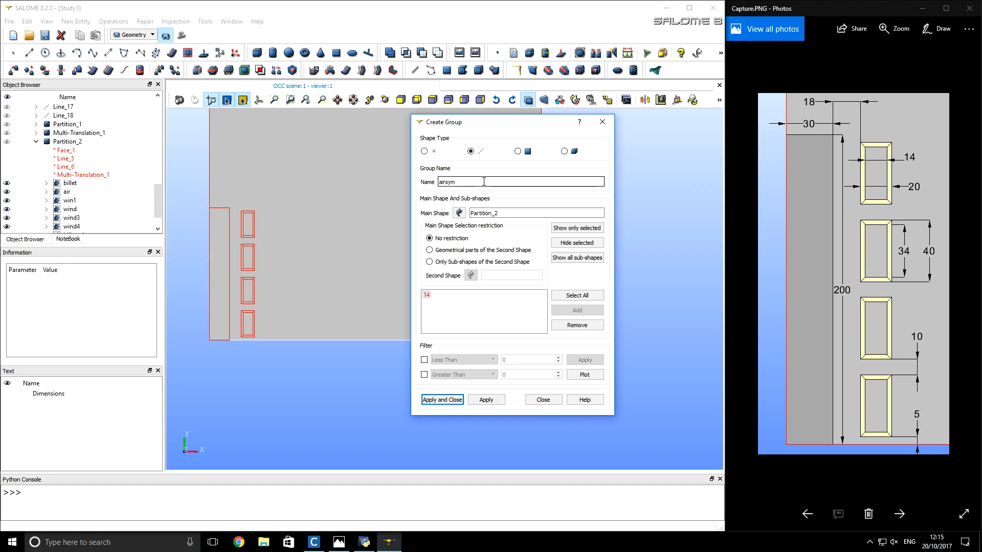
click(486, 400)
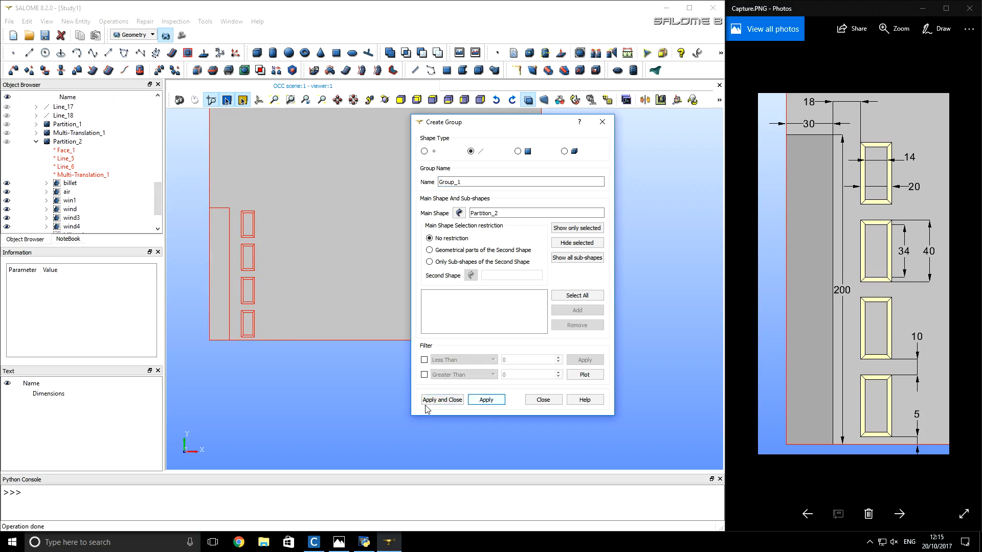
- Create an edge group named farfield from the large face's top and right outer edges, and finish creating groups
scroll(308, 402, down, 1)
scroll(308, 402, down, 1)
drag(531, 123, 646, 124)
click(392, 149)
click(388, 168)
click(390, 172)
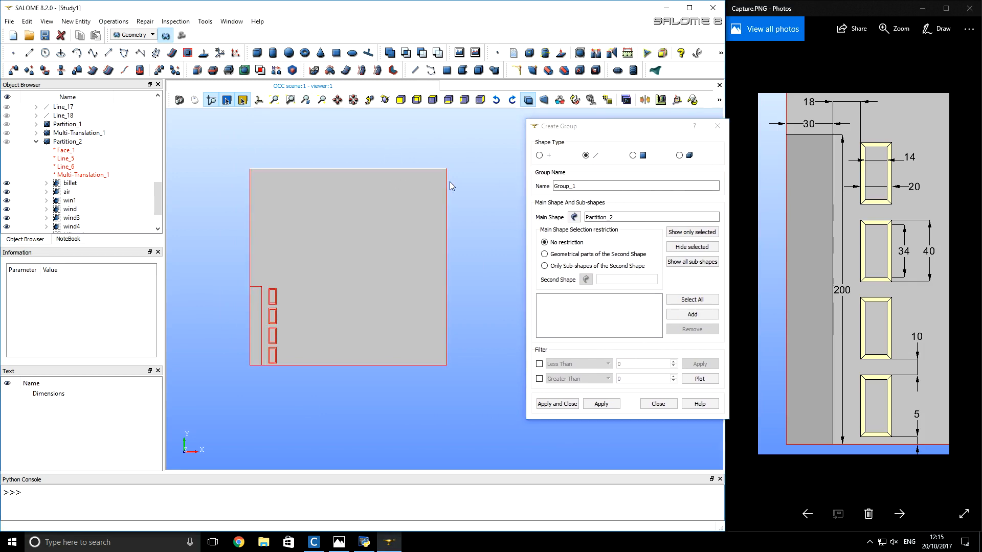
shift+click(446, 182)
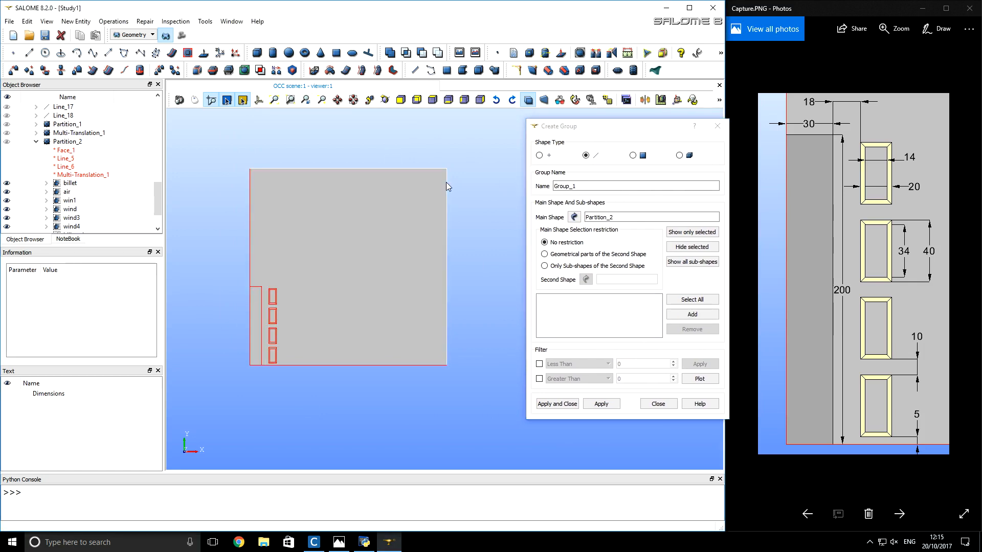
click(675, 314)
double_click(594, 187)
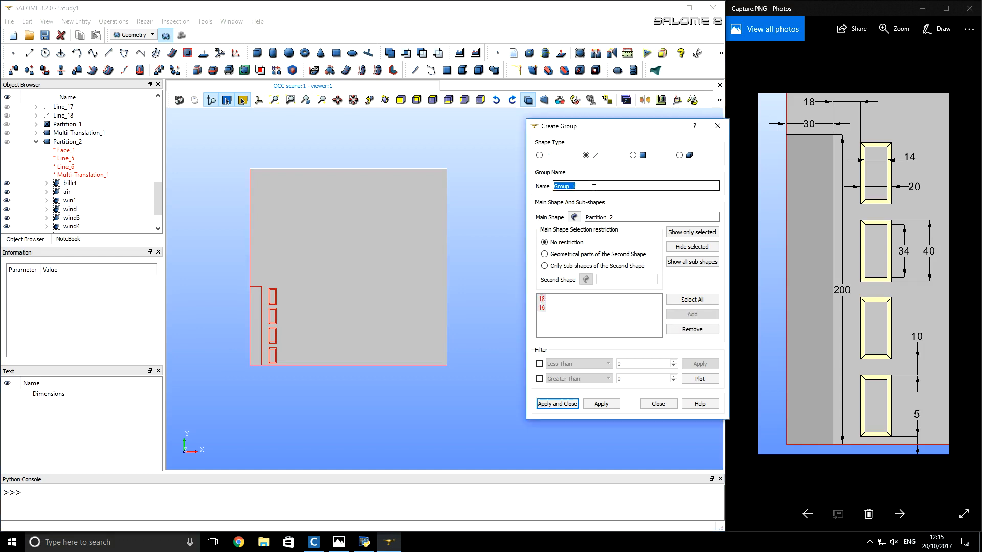
text(farfield)
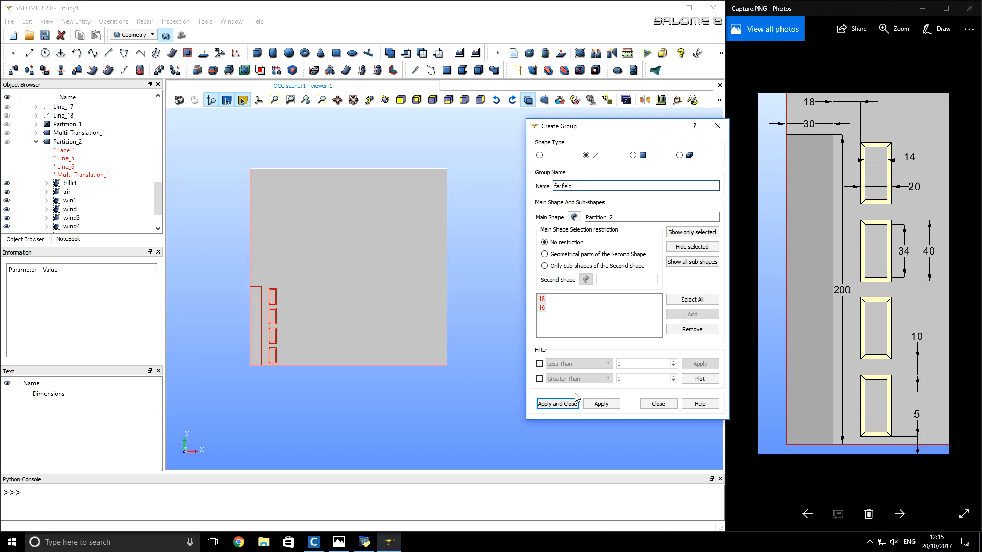
click(558, 404)
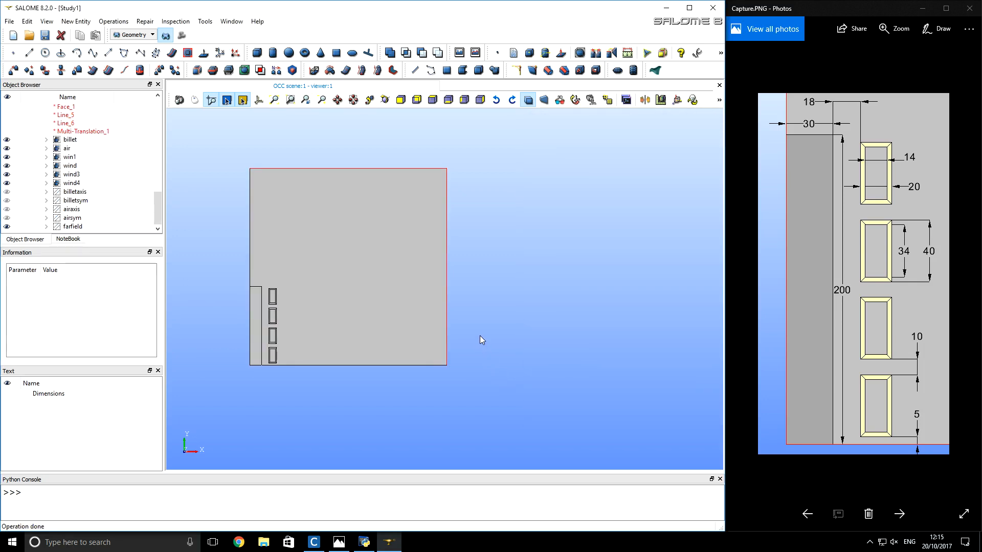